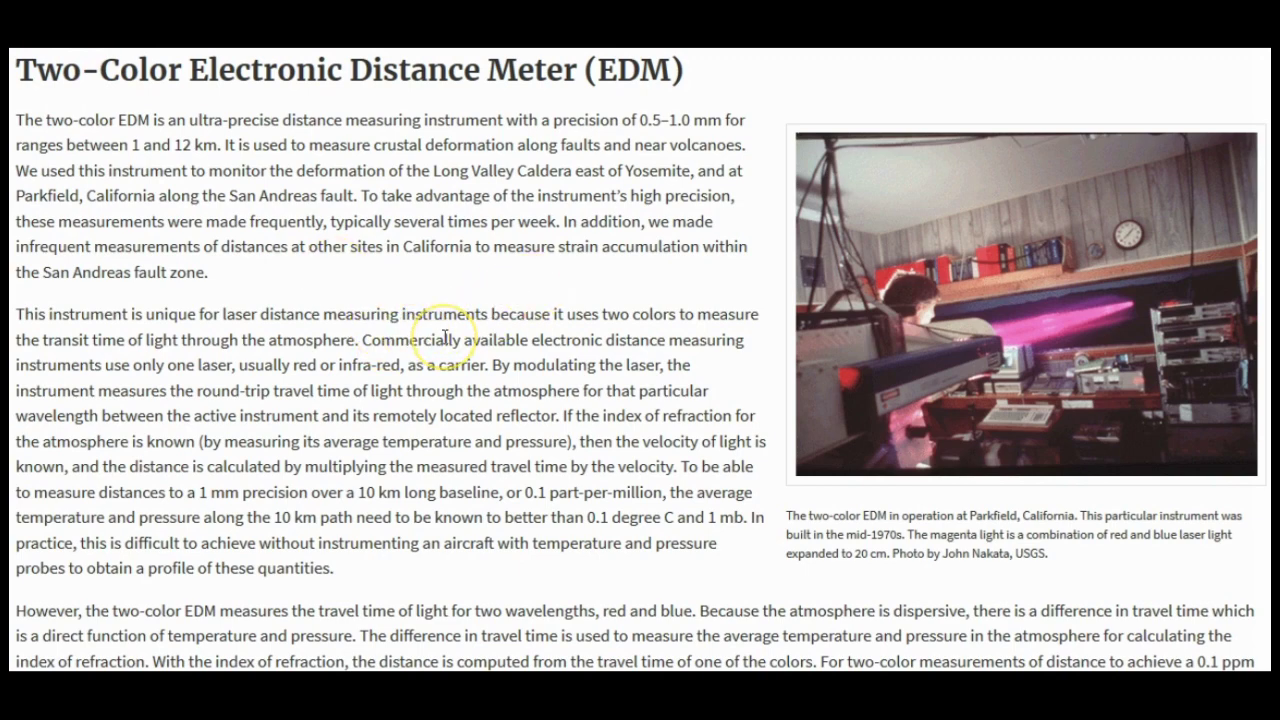
pyautogui.scroll(-3, 445, 338)
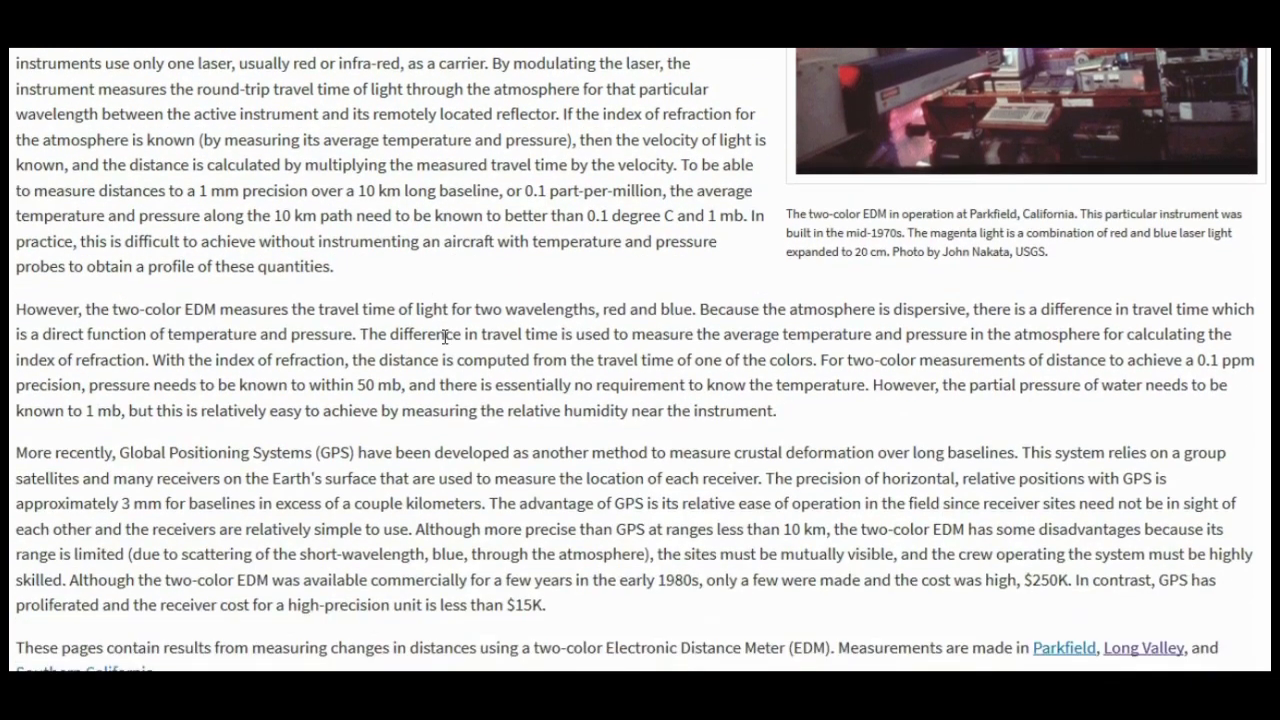
pyautogui.scroll(-1, 445, 338)
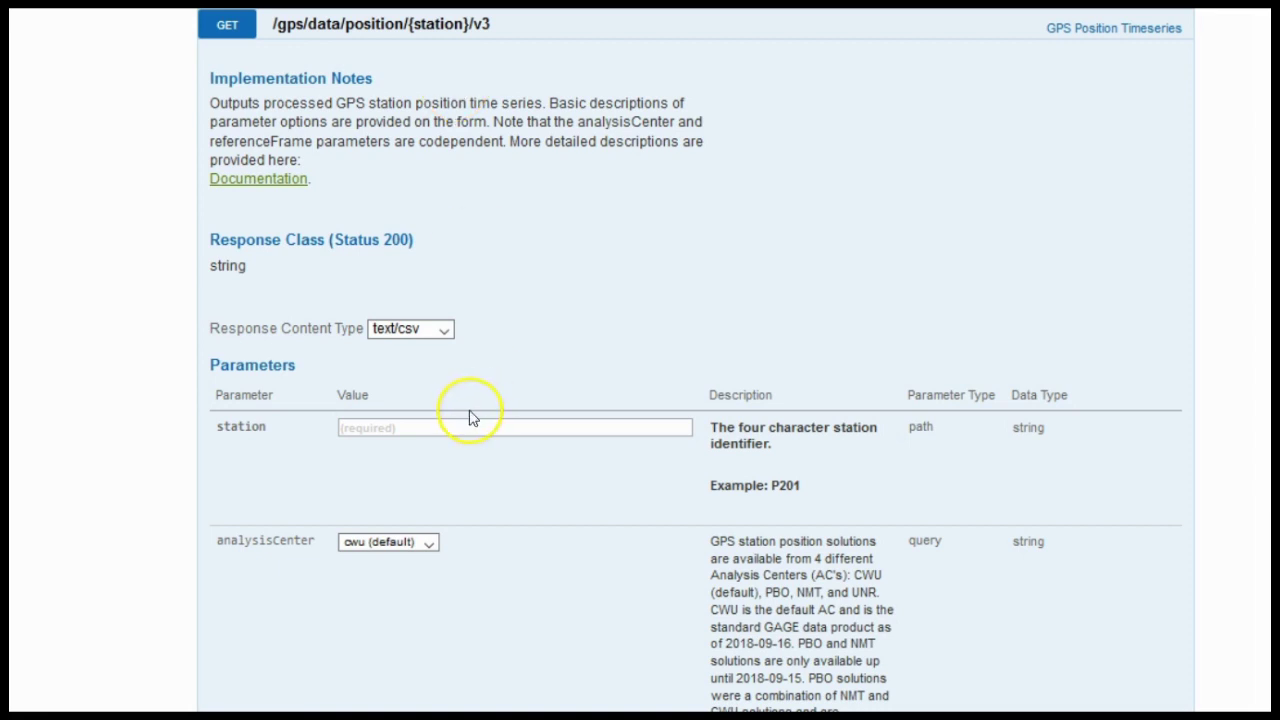
# Enter OFW2 as the station and choose unr as the analysis center for the GPS position query.
pyautogui.click(429, 425)
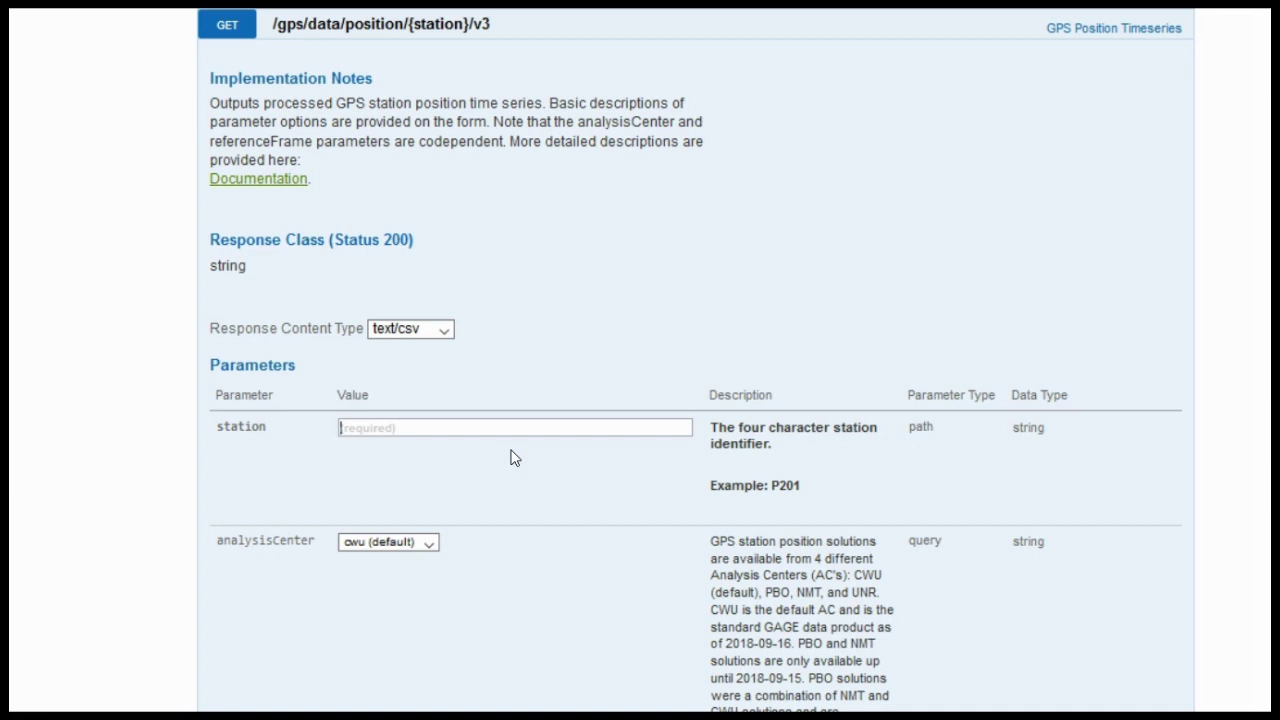
pyautogui.write('OFW2')
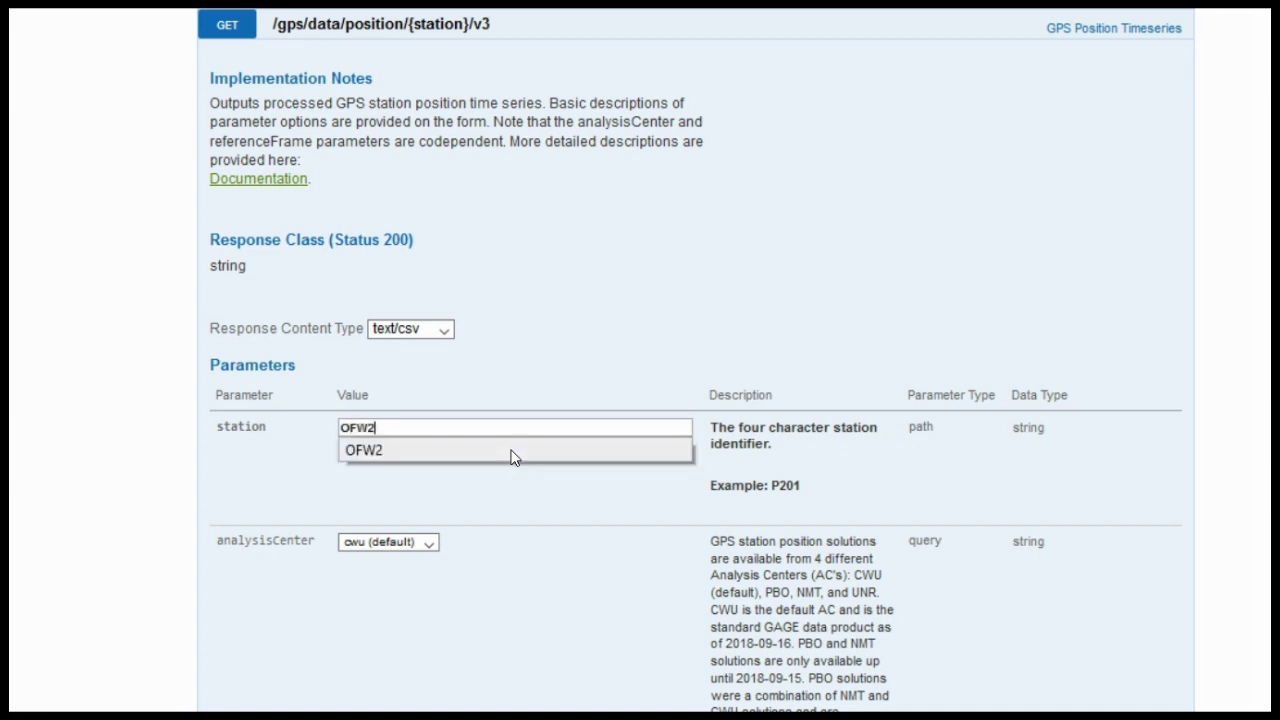
pyautogui.click(529, 543)
pyautogui.scroll(-2, 529, 543)
pyautogui.click(435, 373)
pyautogui.click(368, 495)
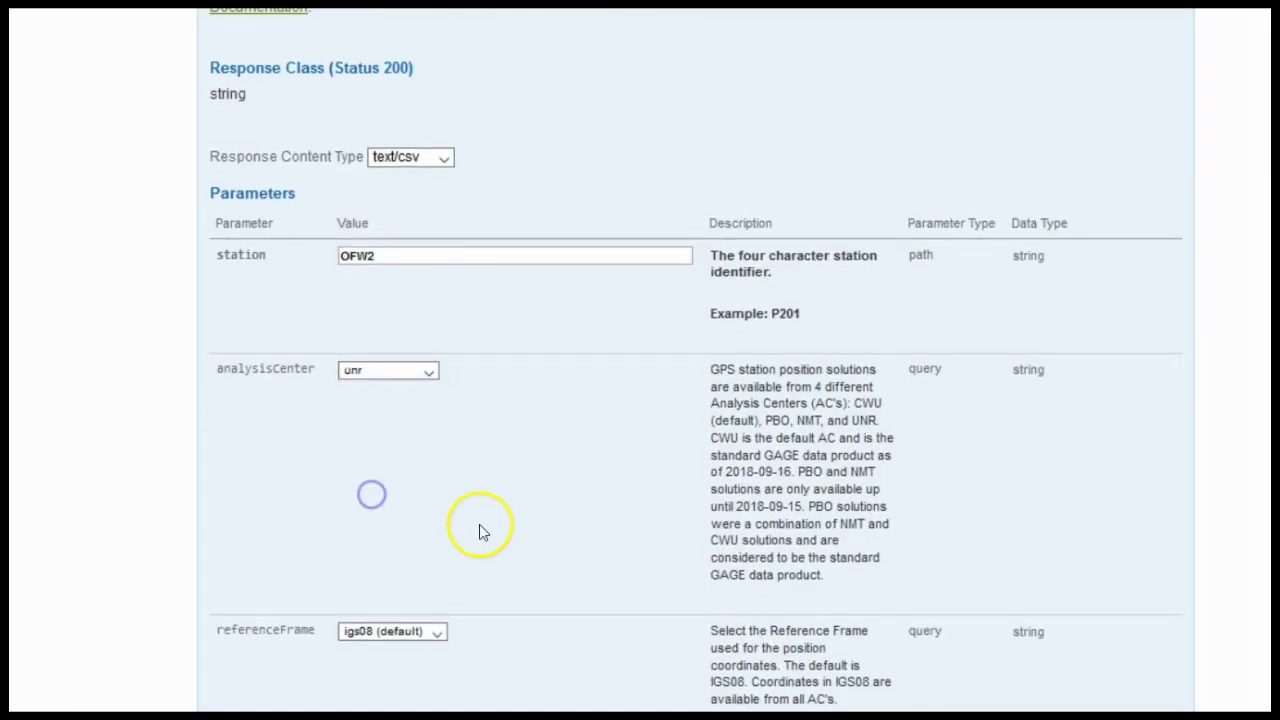
# Set the reference frame of the position query to na12.
pyautogui.scroll(-1, 479, 524)
pyautogui.scroll(-1, 479, 524)
pyautogui.click(436, 556)
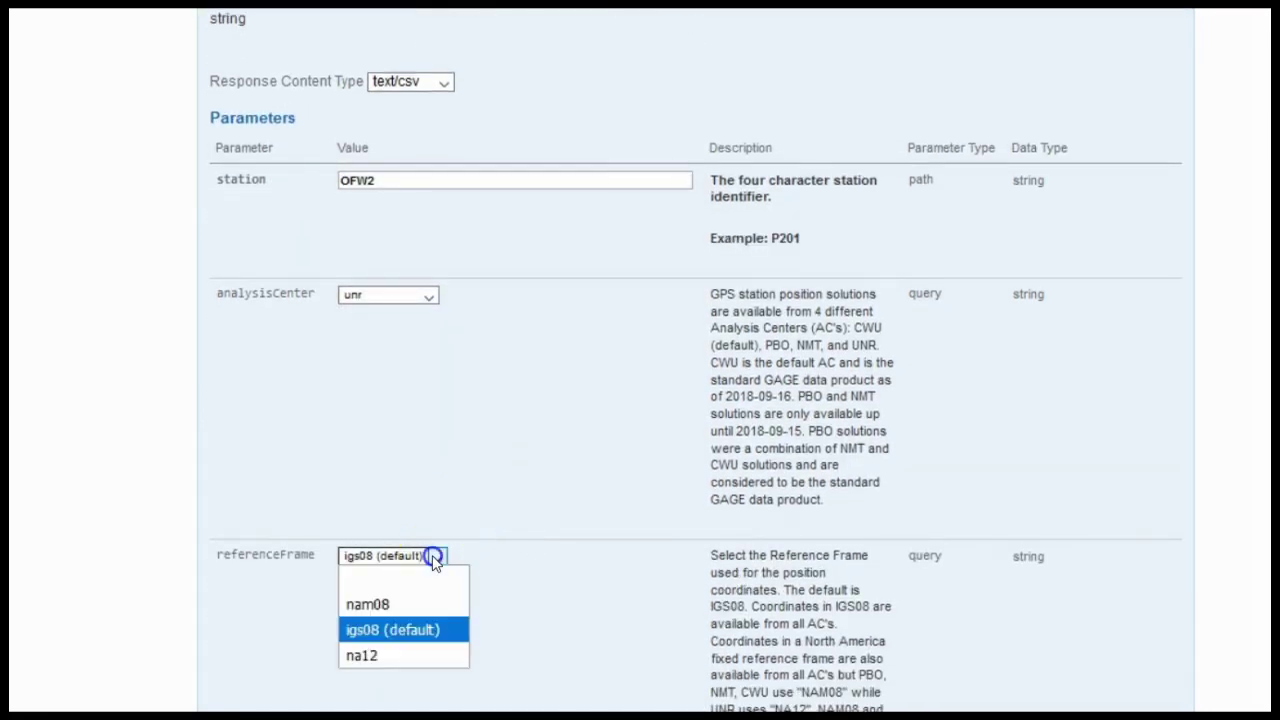
pyautogui.click(389, 658)
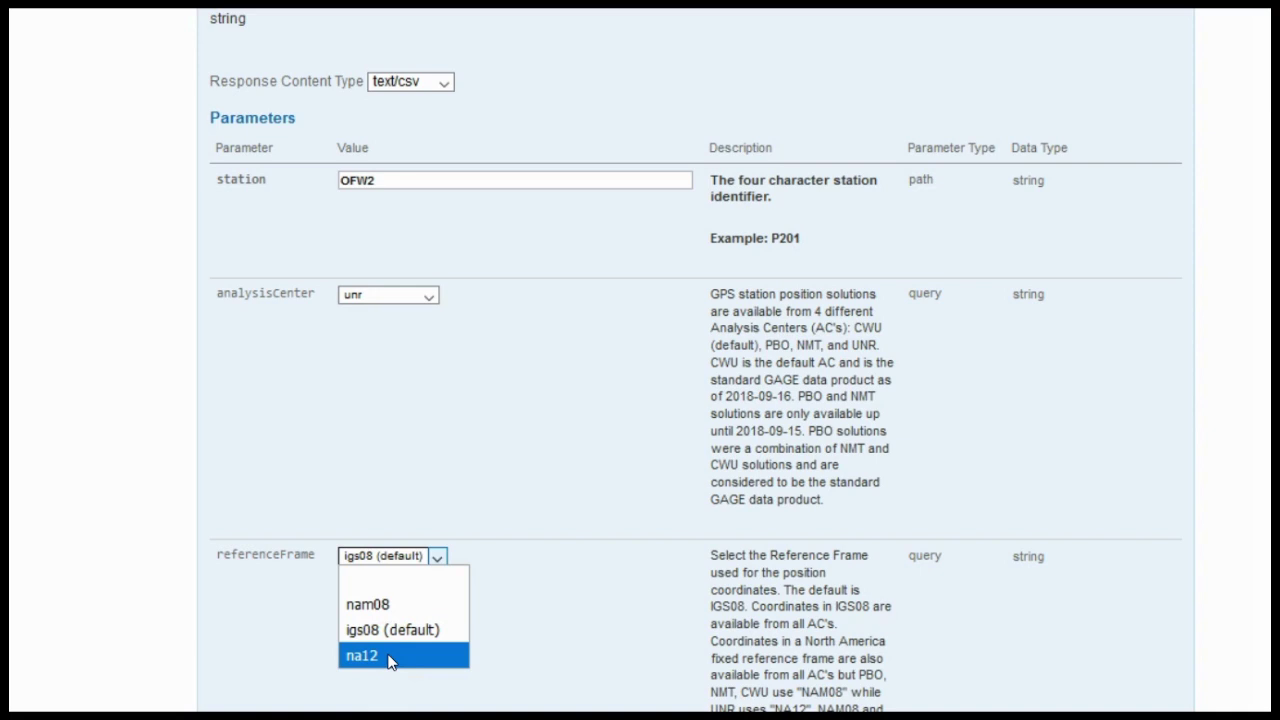
pyautogui.click(389, 657)
# Set the start time of the time series search range to 2018-01-01T00:00:00.
pyautogui.scroll(-4, 523, 606)
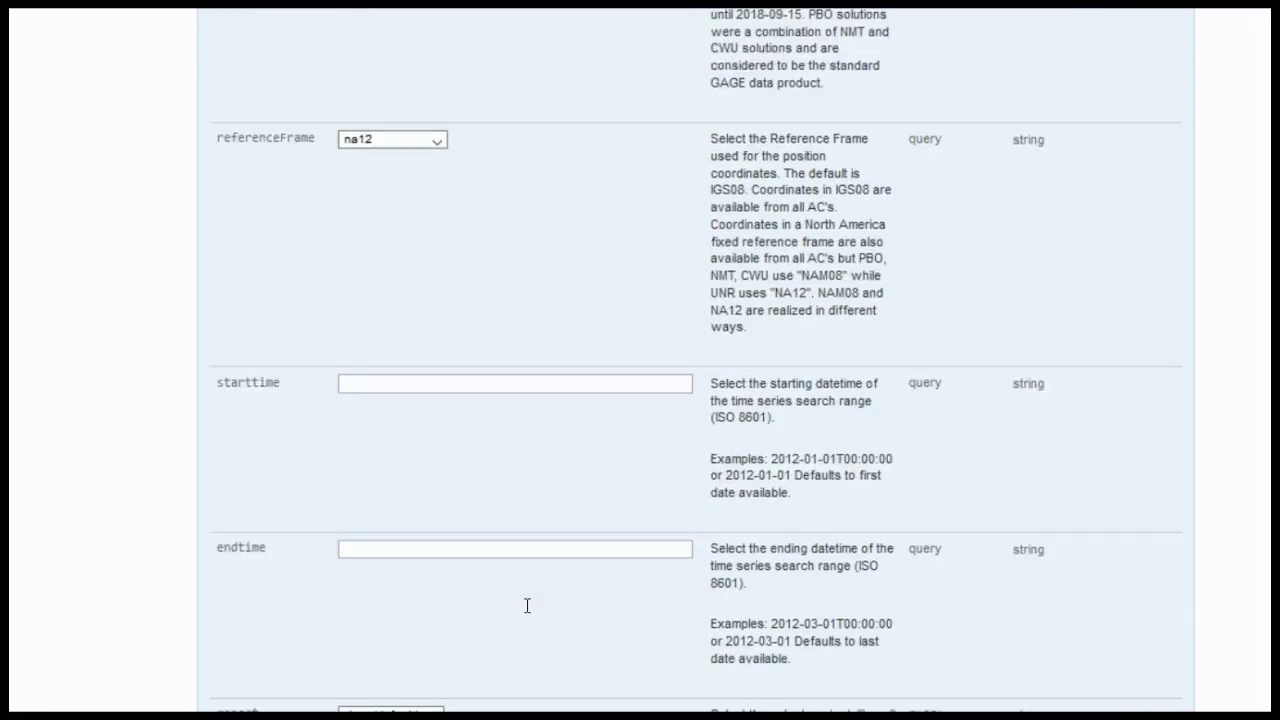
pyautogui.click(391, 305)
pyautogui.click(376, 353)
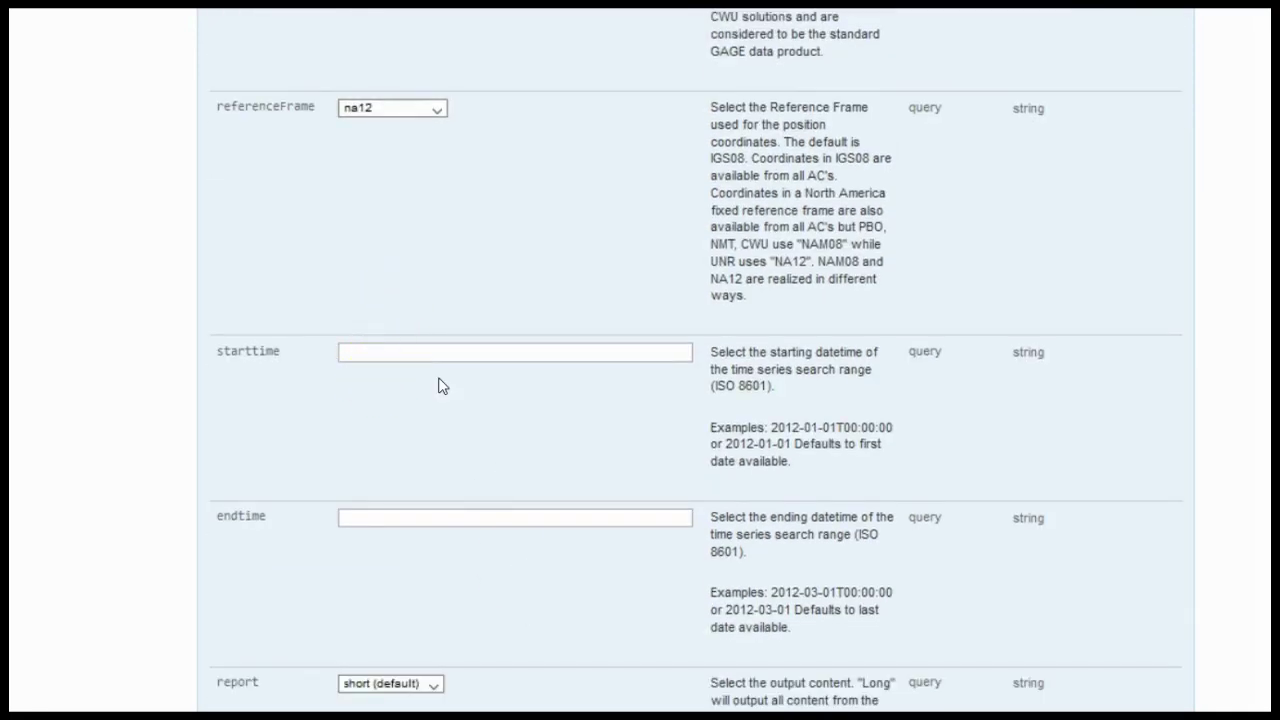
pyautogui.write('2018-01-01')
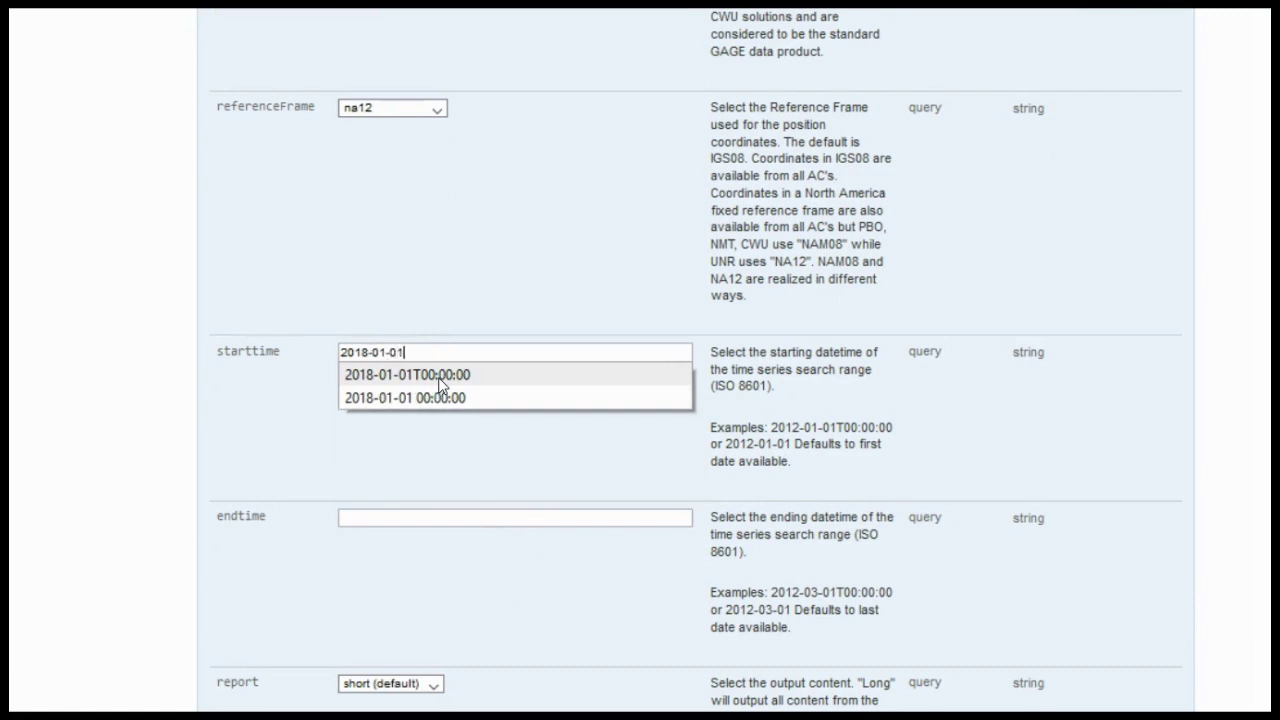
pyautogui.write('T')
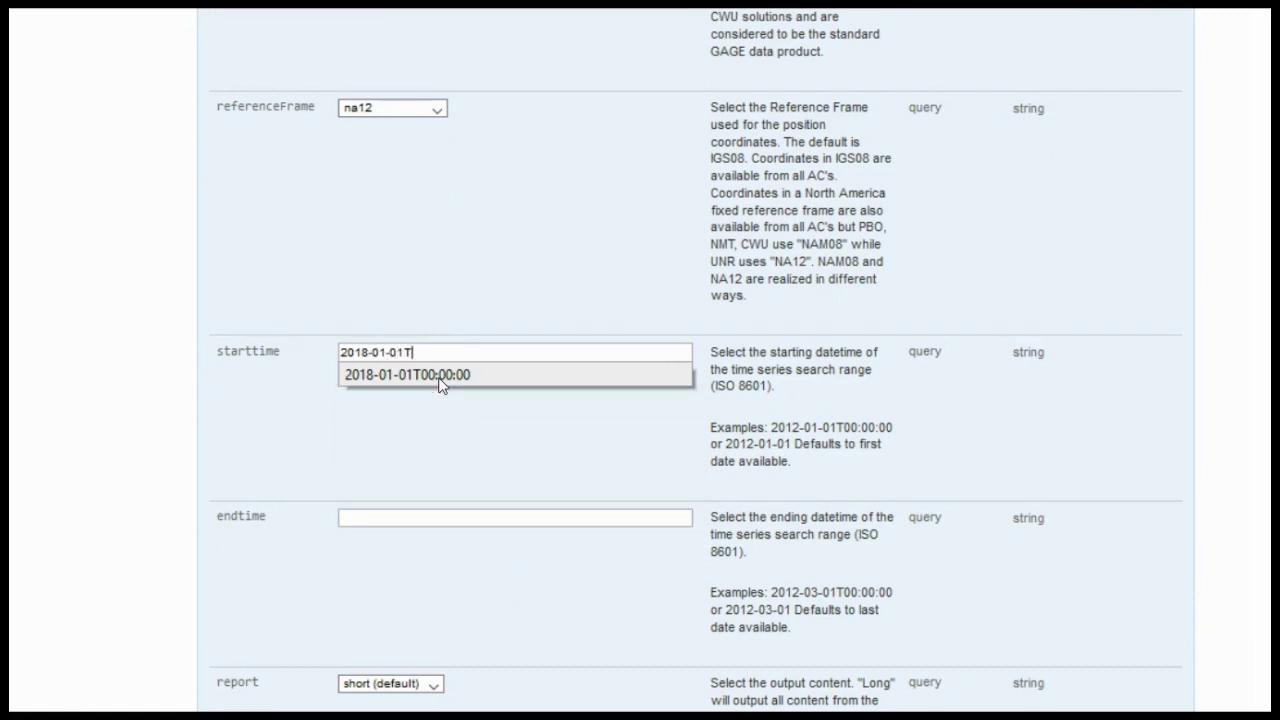
pyautogui.write('00:00:00')
pyautogui.click(390, 351)
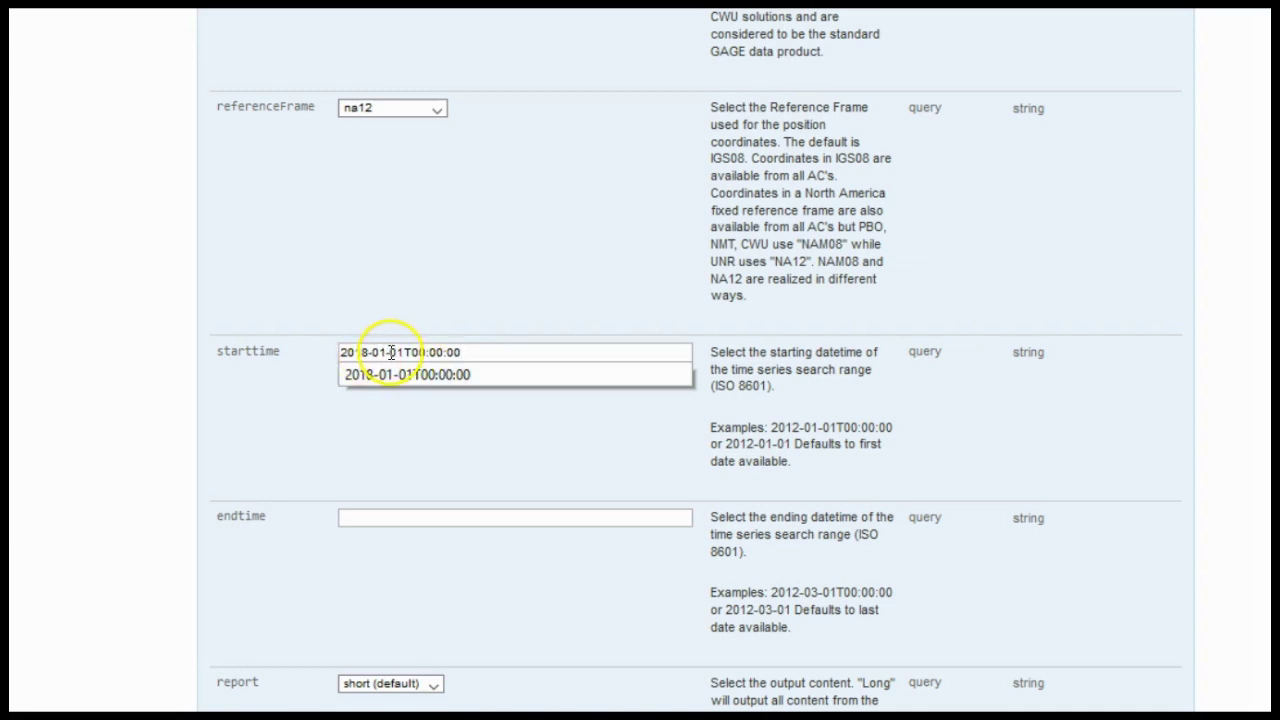
# Set the end time of the time series search range to 2019-04-30T01:00:00.
pyautogui.click(390, 518)
pyautogui.write('2019-04-')
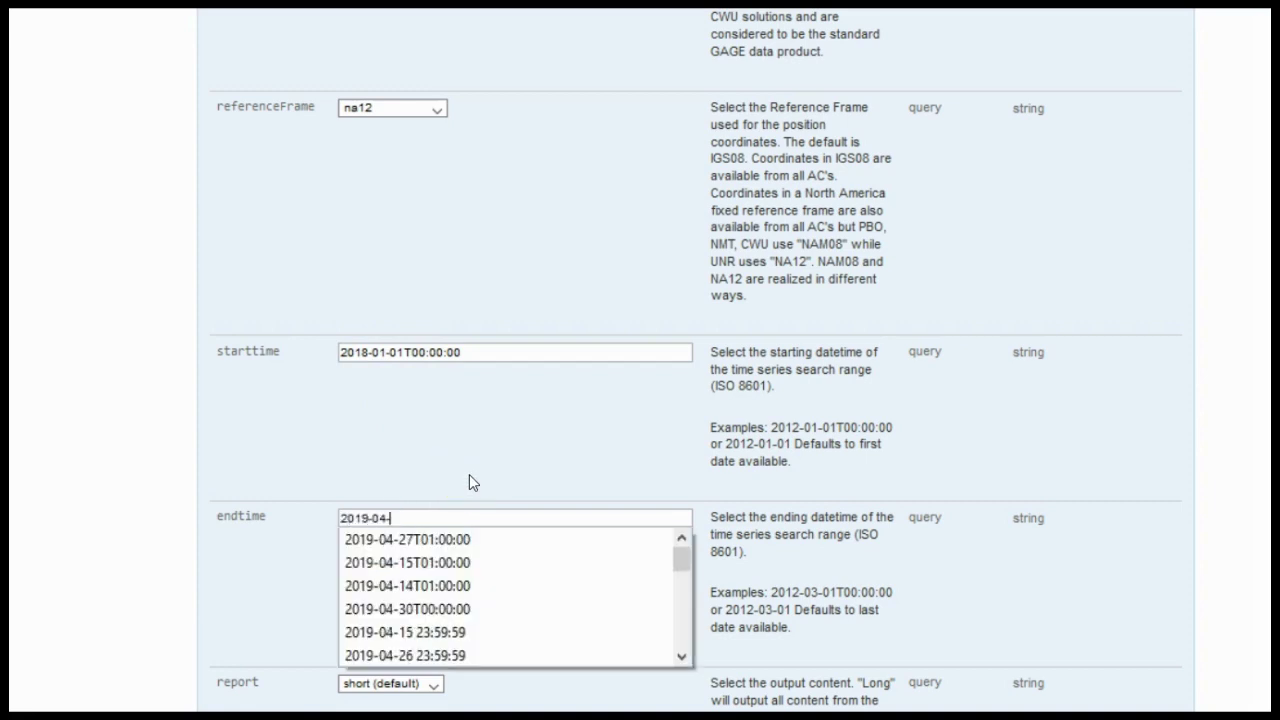
pyautogui.write('30T01:00:00')
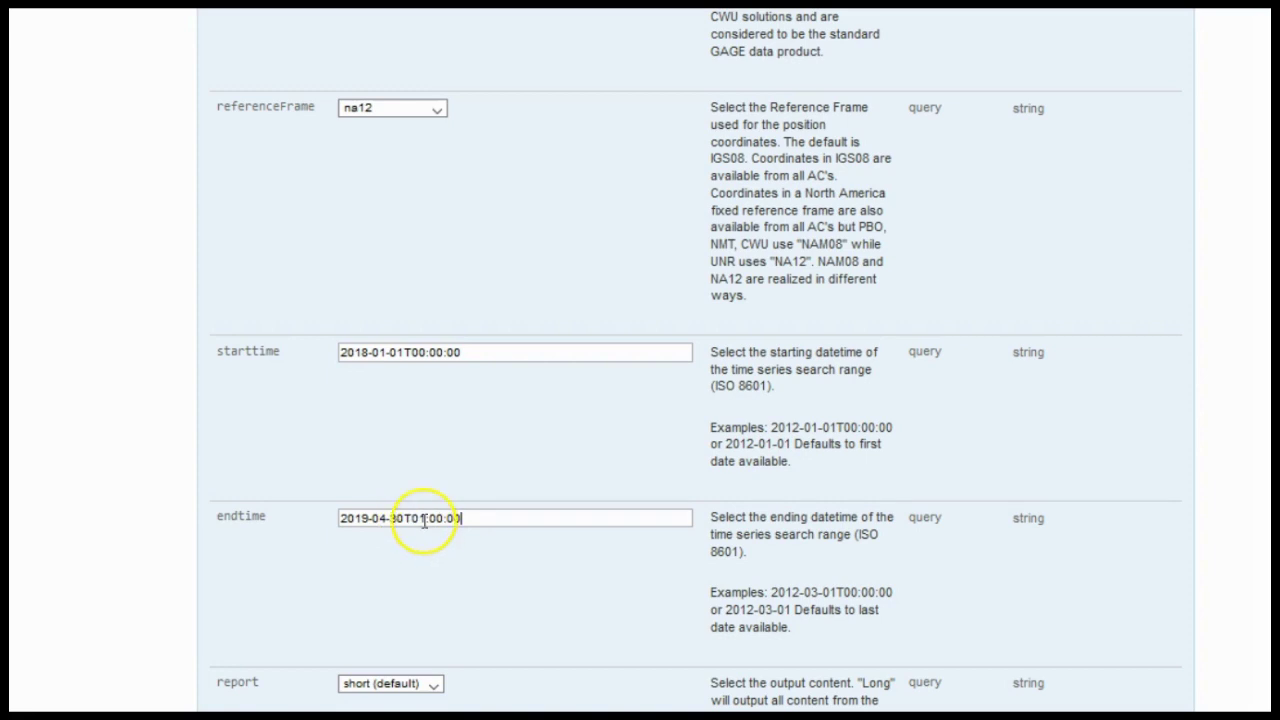
# Run the GPS position query with the default report and reference coordinate options.
pyautogui.scroll(-2, 469, 663)
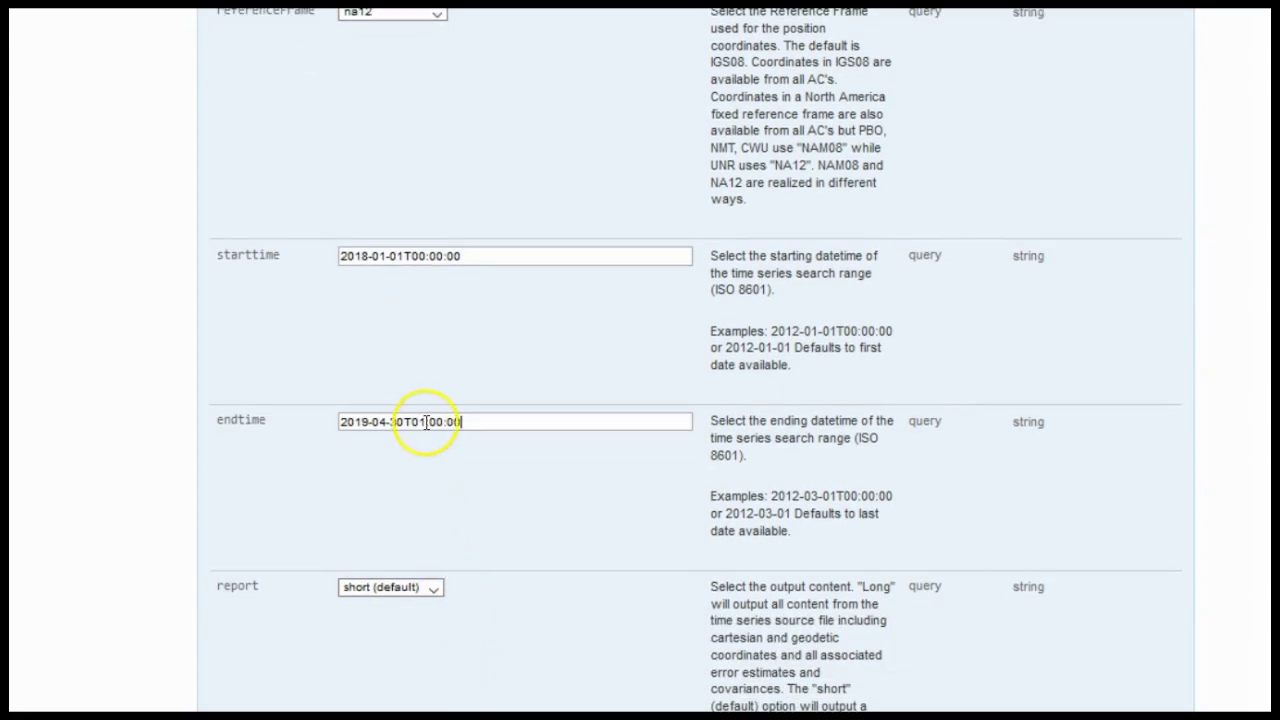
pyautogui.scroll(-7, 536, 529)
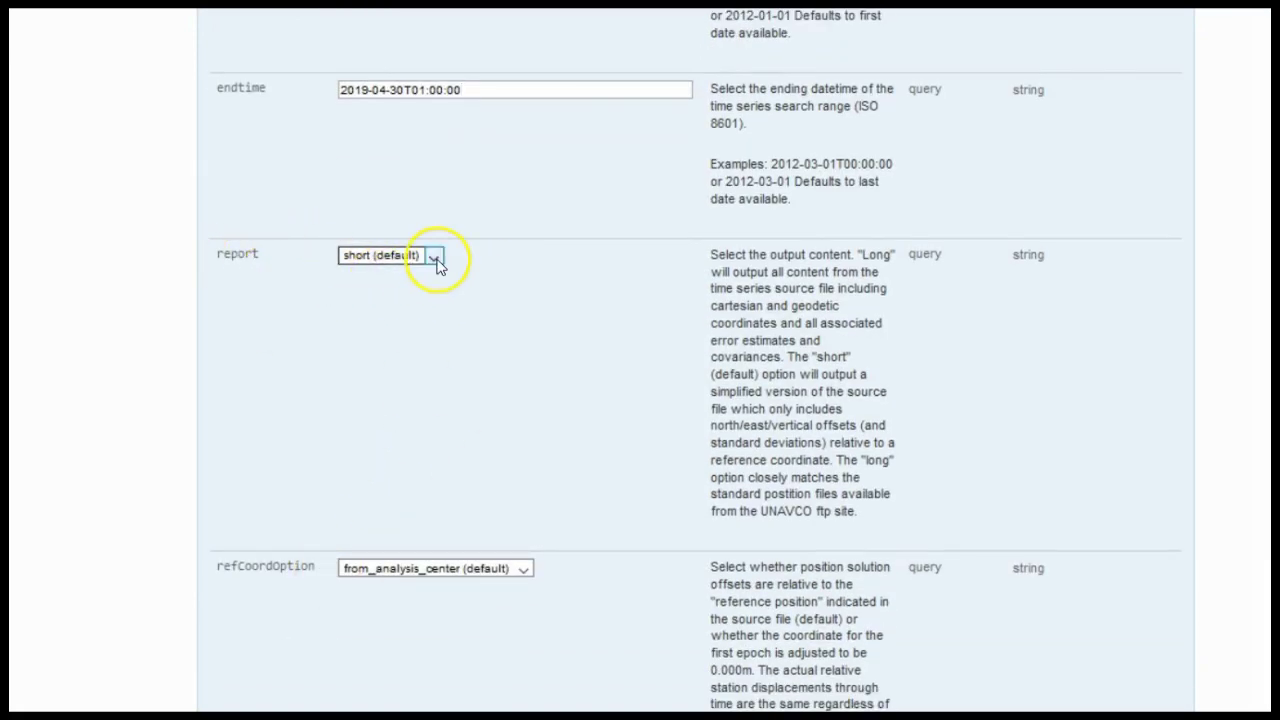
pyautogui.scroll(-4, 566, 362)
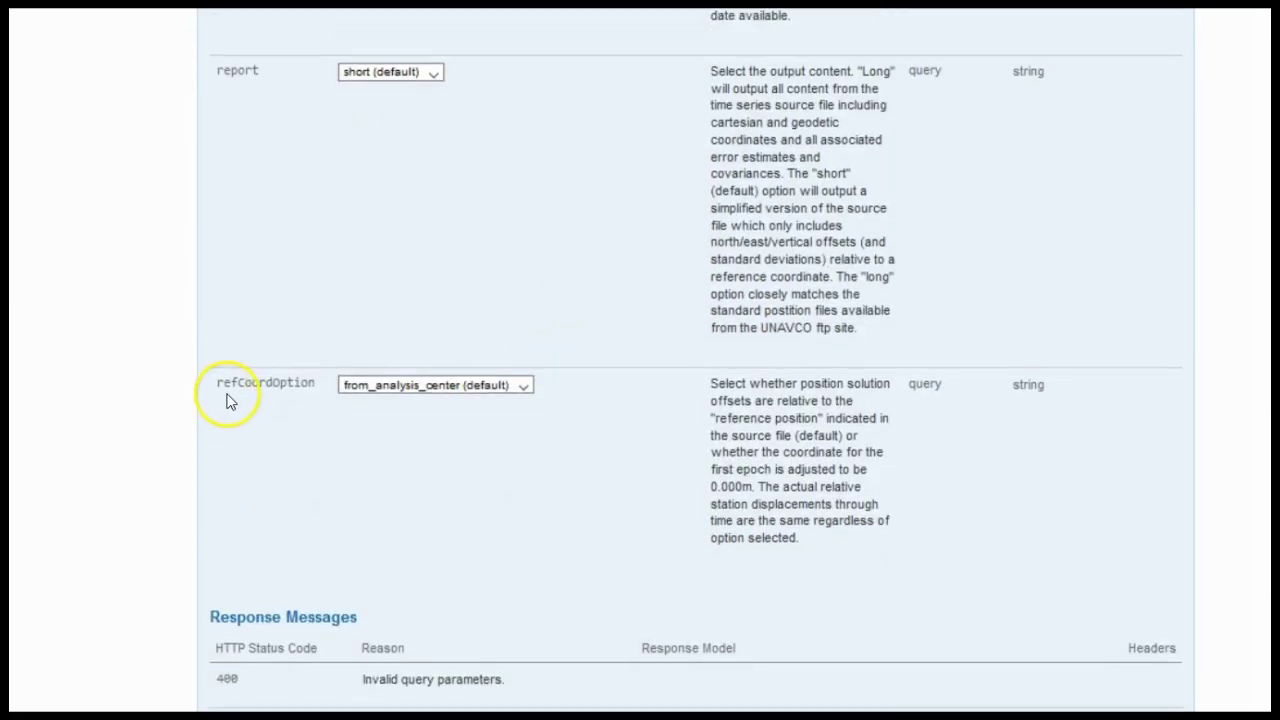
pyautogui.scroll(-3, 322, 390)
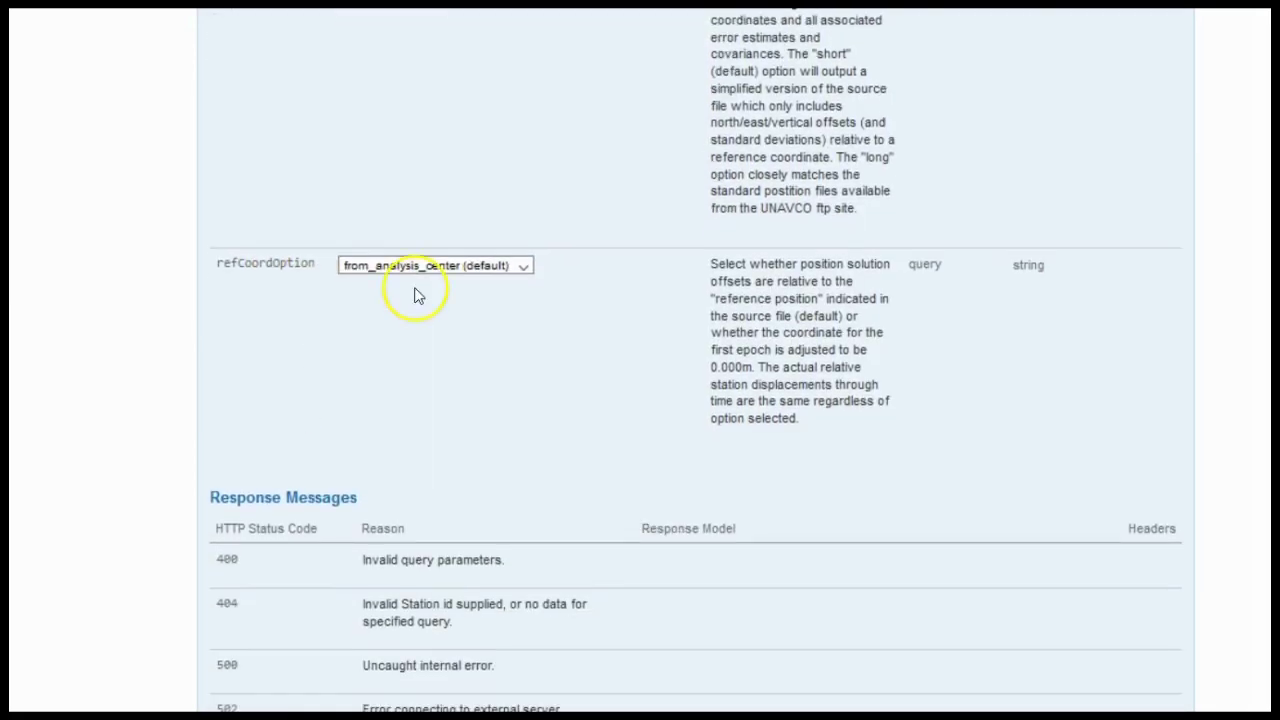
pyautogui.scroll(-6, 557, 306)
pyautogui.click(246, 544)
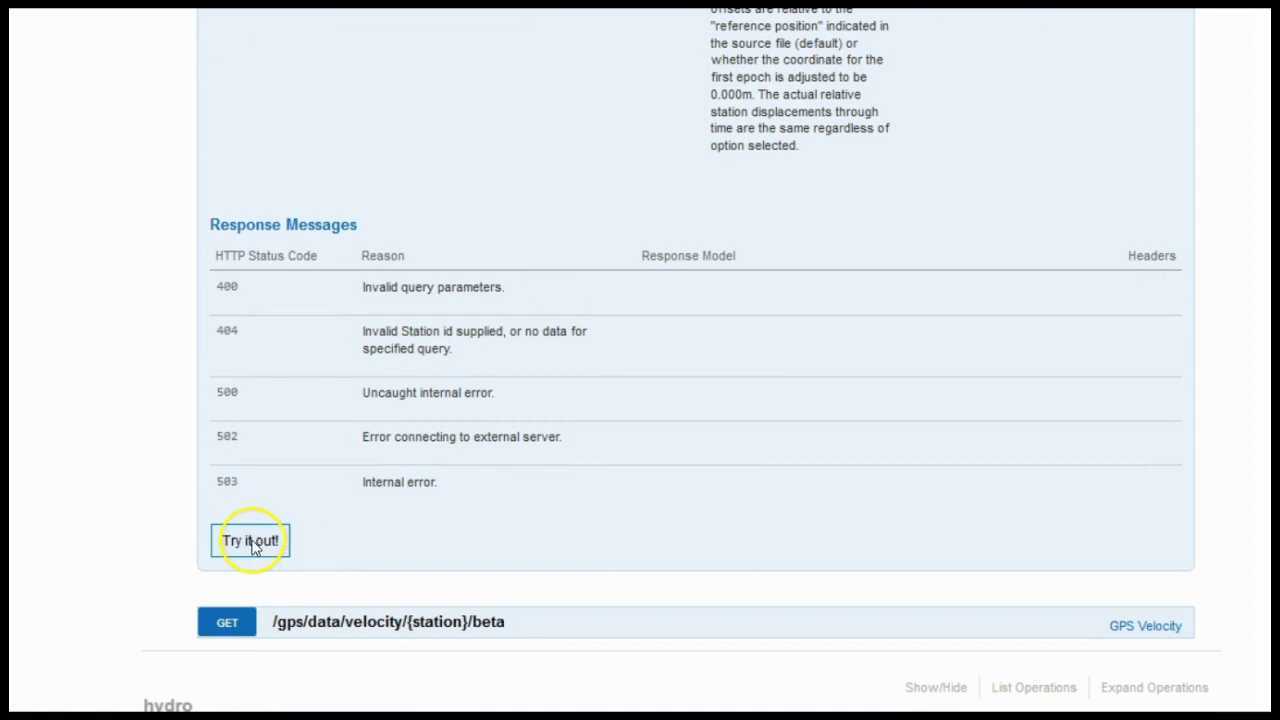
pyautogui.click(246, 544)
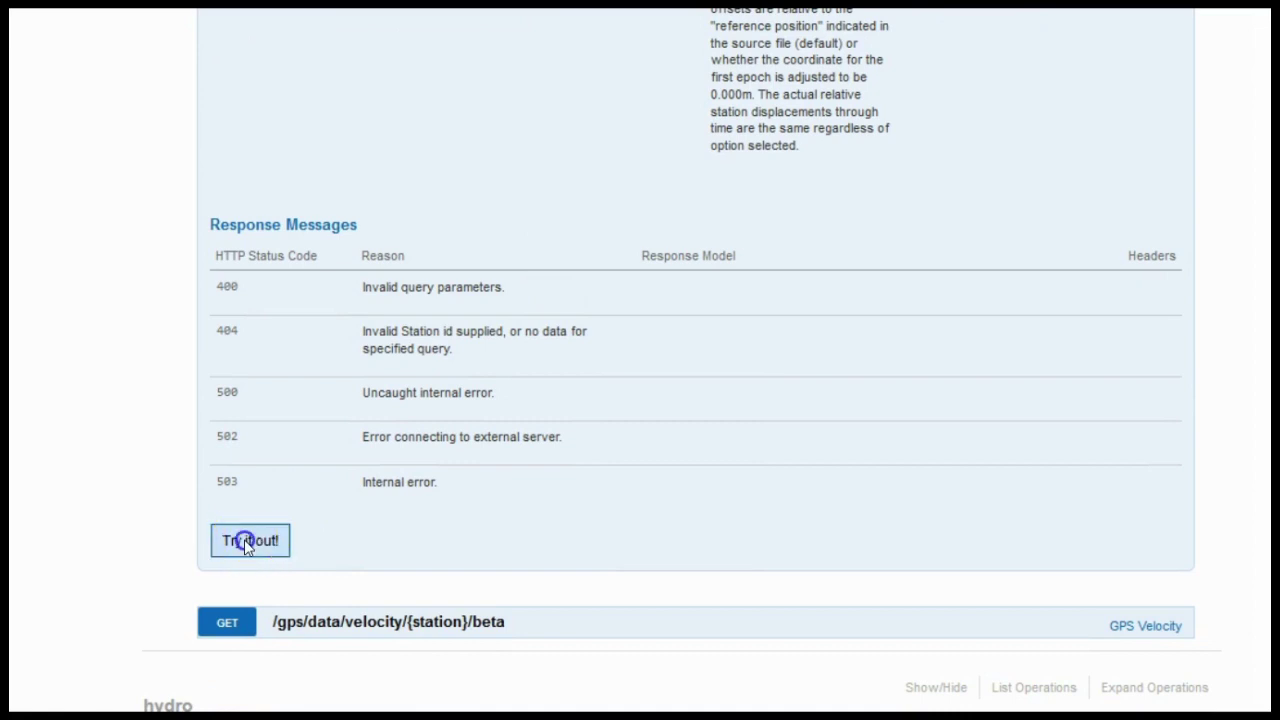
pyautogui.click(629, 380)
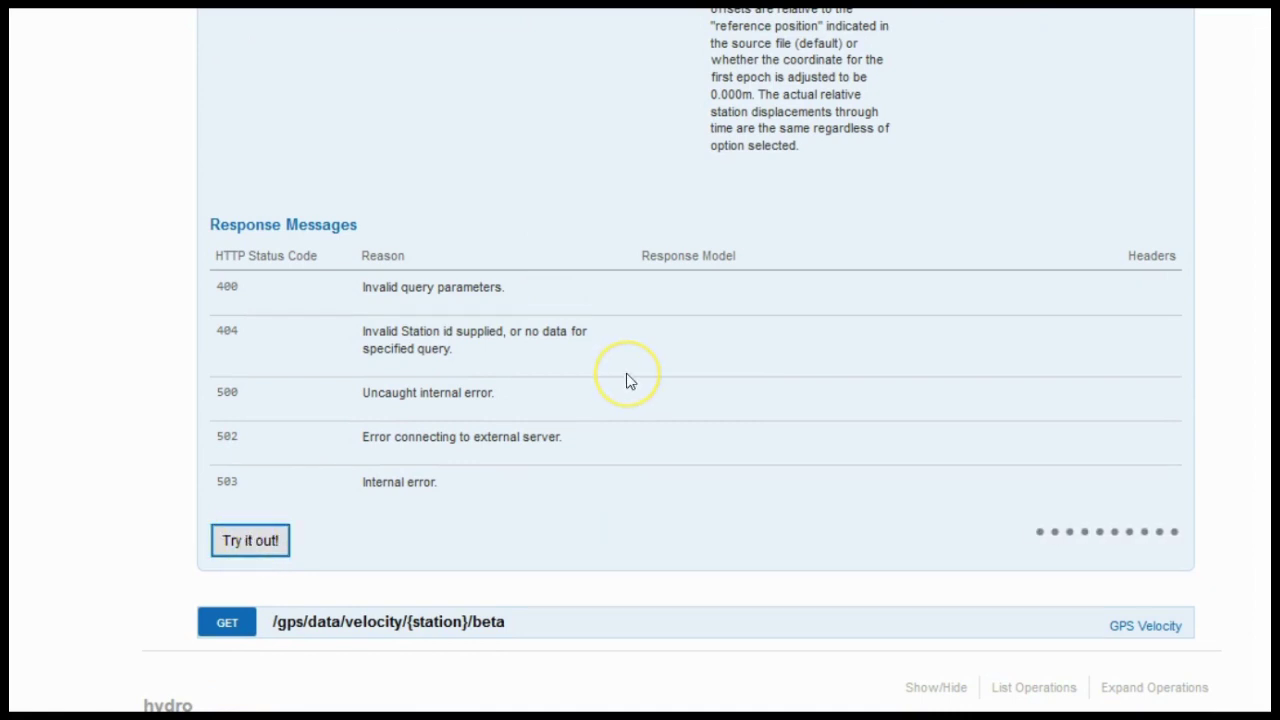
# Review the entered query parameters from the station down to the generated request.
pyautogui.scroll(10, 629, 380)
pyautogui.scroll(5, 629, 380)
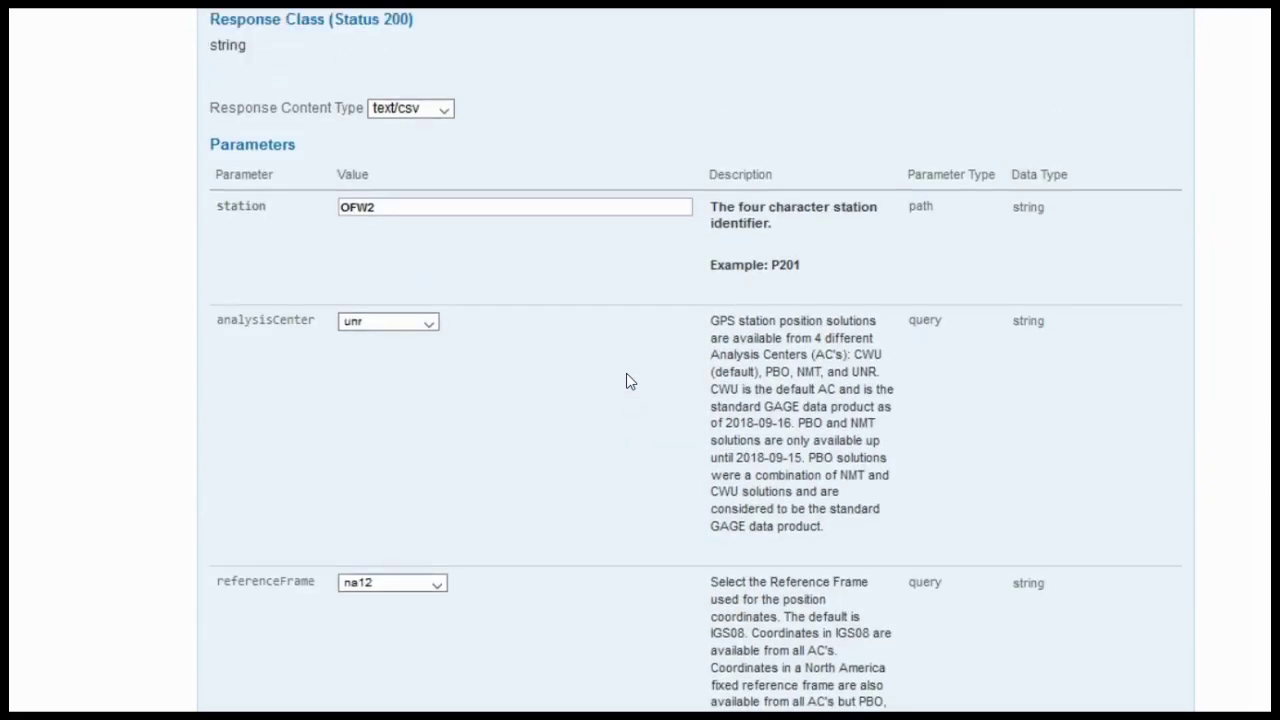
pyautogui.scroll(-1, 629, 380)
pyautogui.scroll(-1, 629, 380)
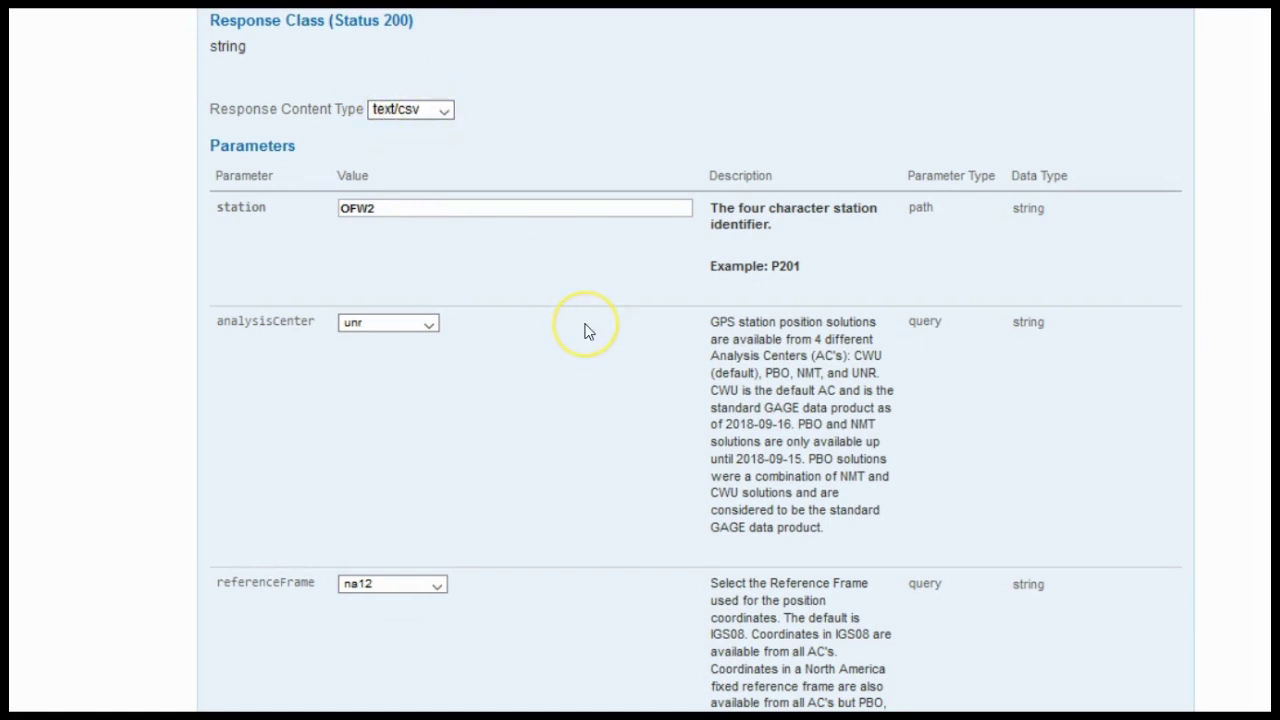
pyautogui.scroll(-5, 587, 330)
pyautogui.scroll(-10, 587, 331)
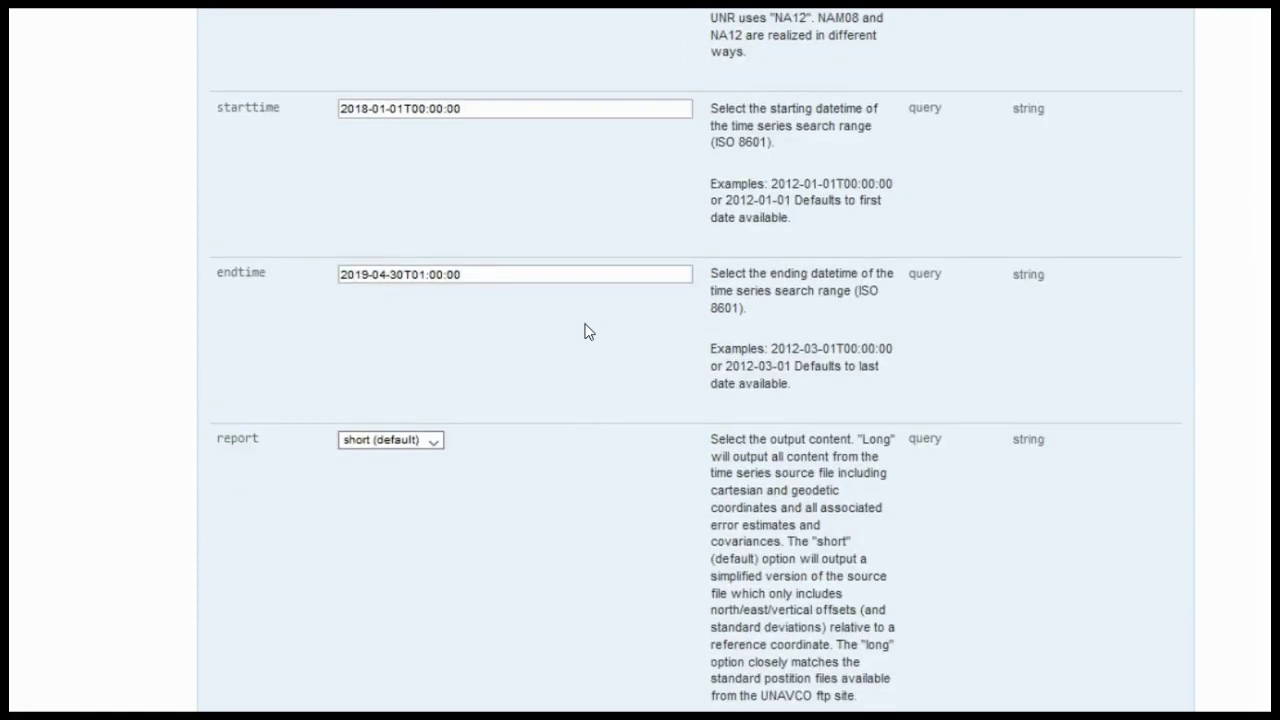
pyautogui.scroll(-2, 587, 331)
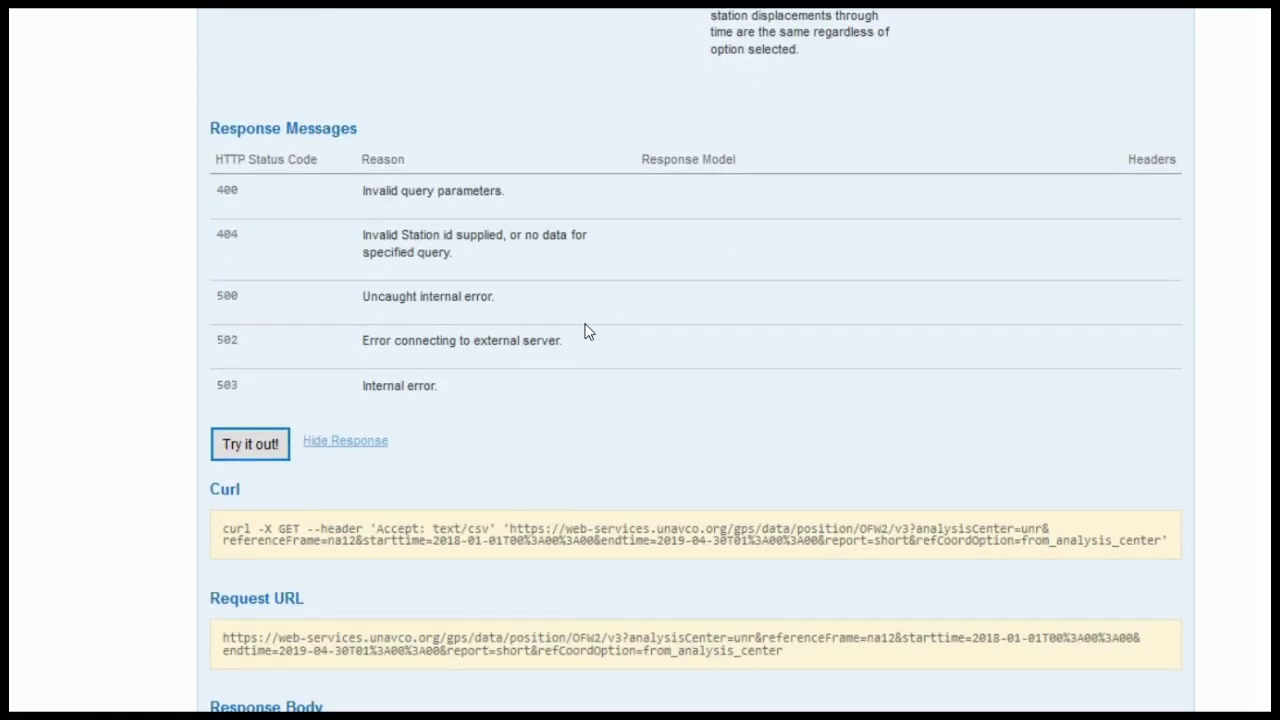
# Select the complete request URL generated for the OFW2 position query.
pyautogui.click(250, 444)
pyautogui.scroll(-3, 193, 452)
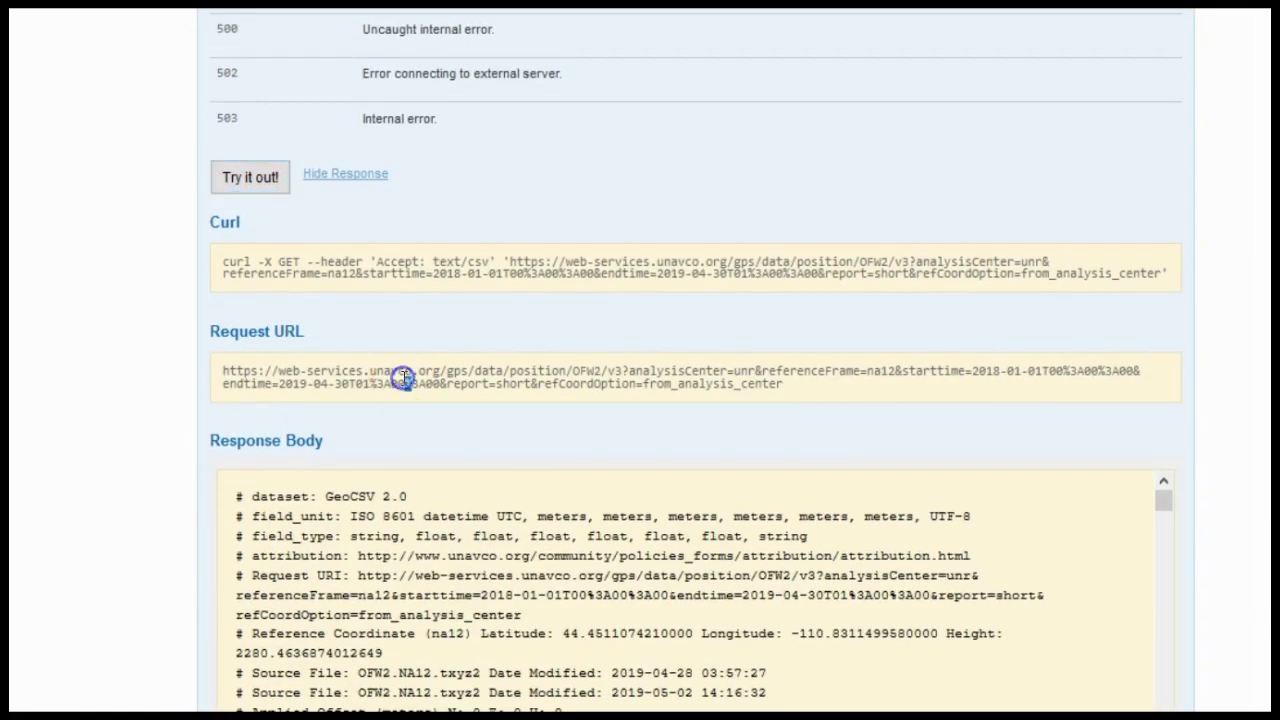
pyautogui.tripleClick(403, 374)
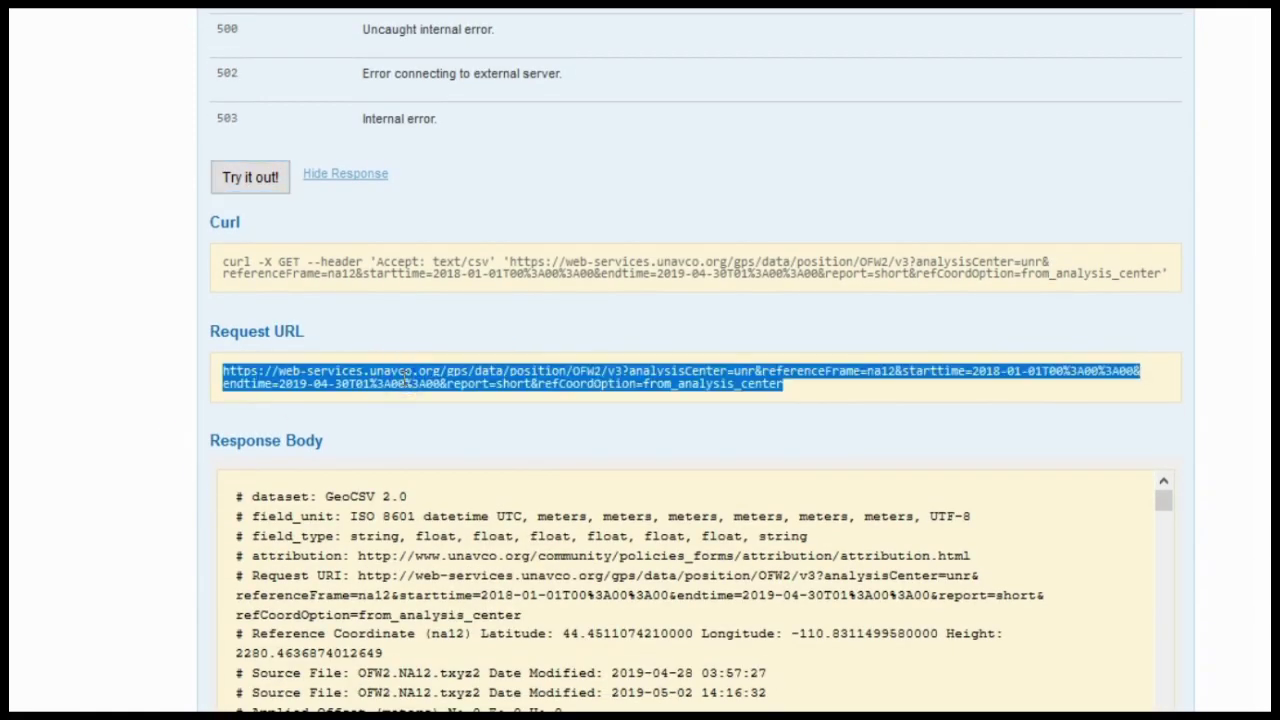
# Look through the position time series in the response body and the web services page around it.
pyautogui.scroll(-15, 514, 600)
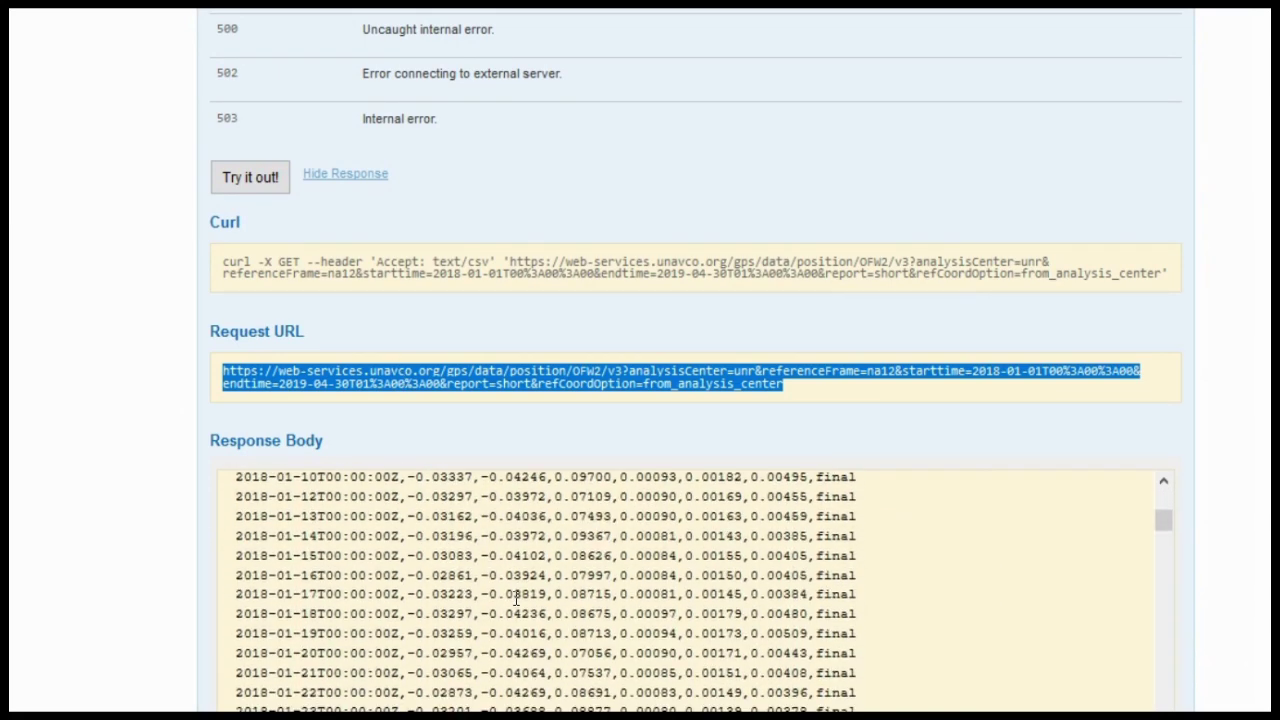
pyautogui.scroll(-20, 516, 598)
pyautogui.scroll(20, 516, 598)
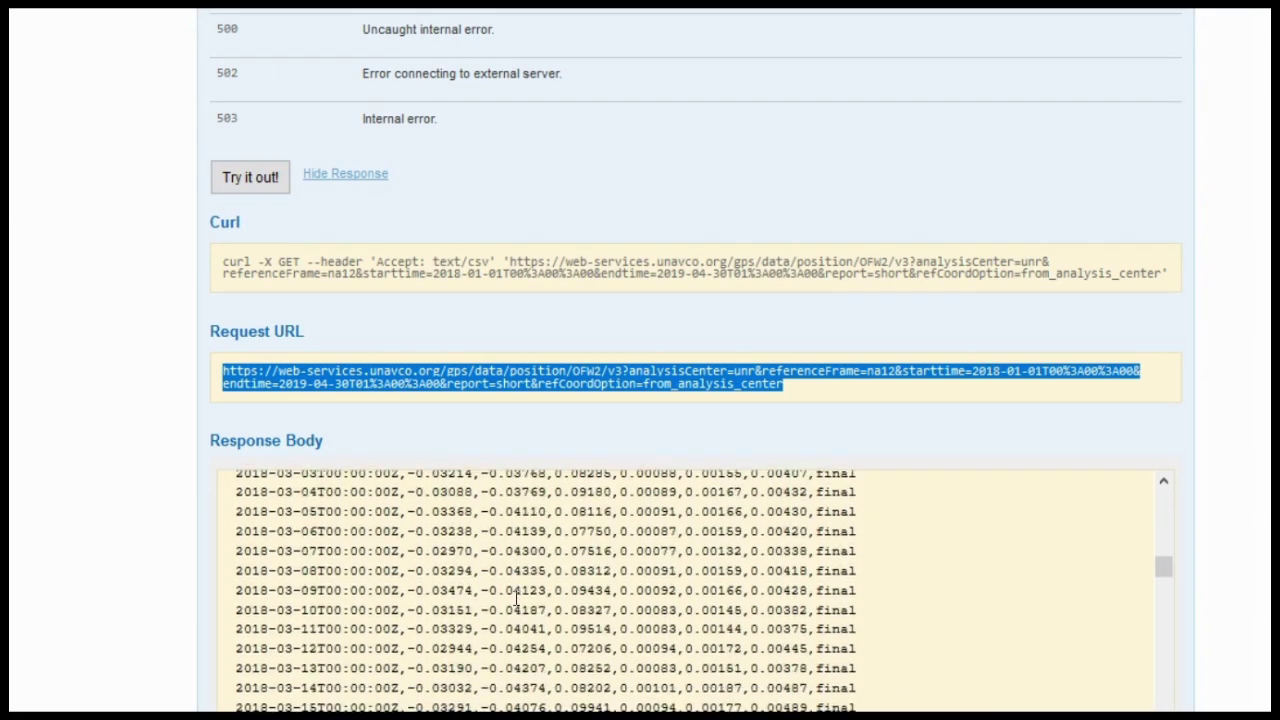
pyautogui.scroll(20, 516, 598)
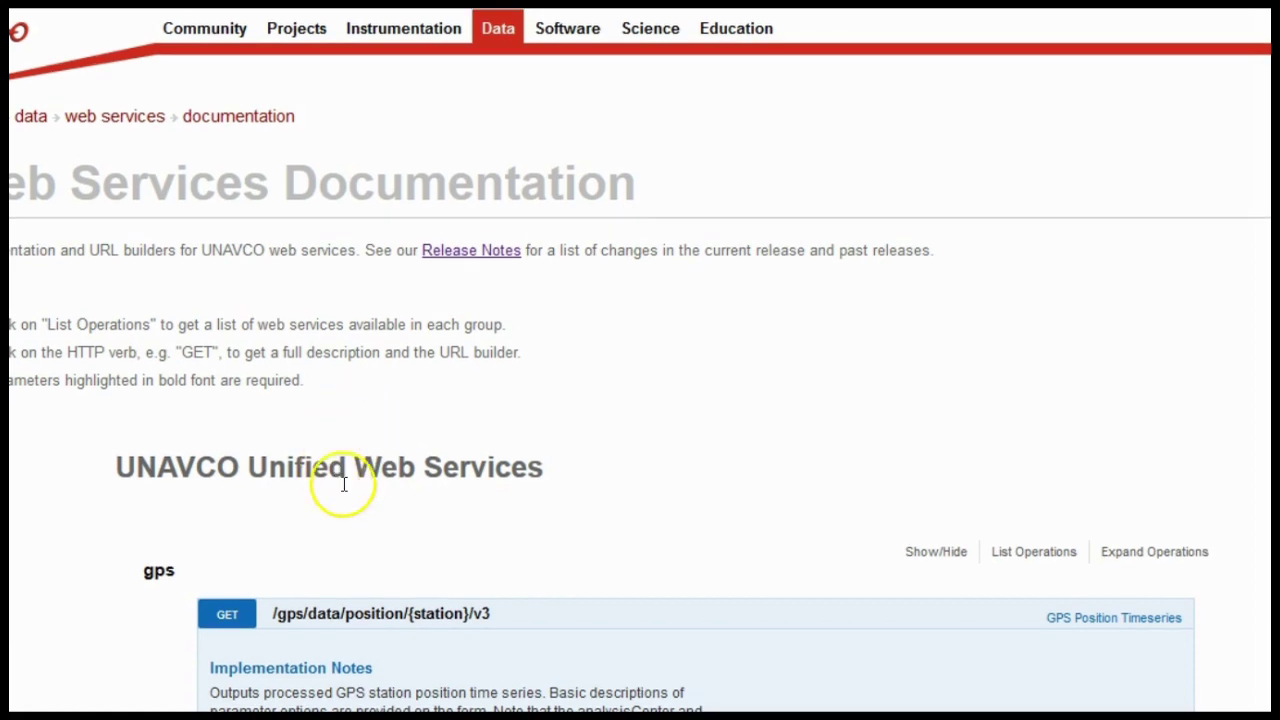
pyautogui.scroll(-3, 400, 490)
pyautogui.scroll(-20, 465, 515)
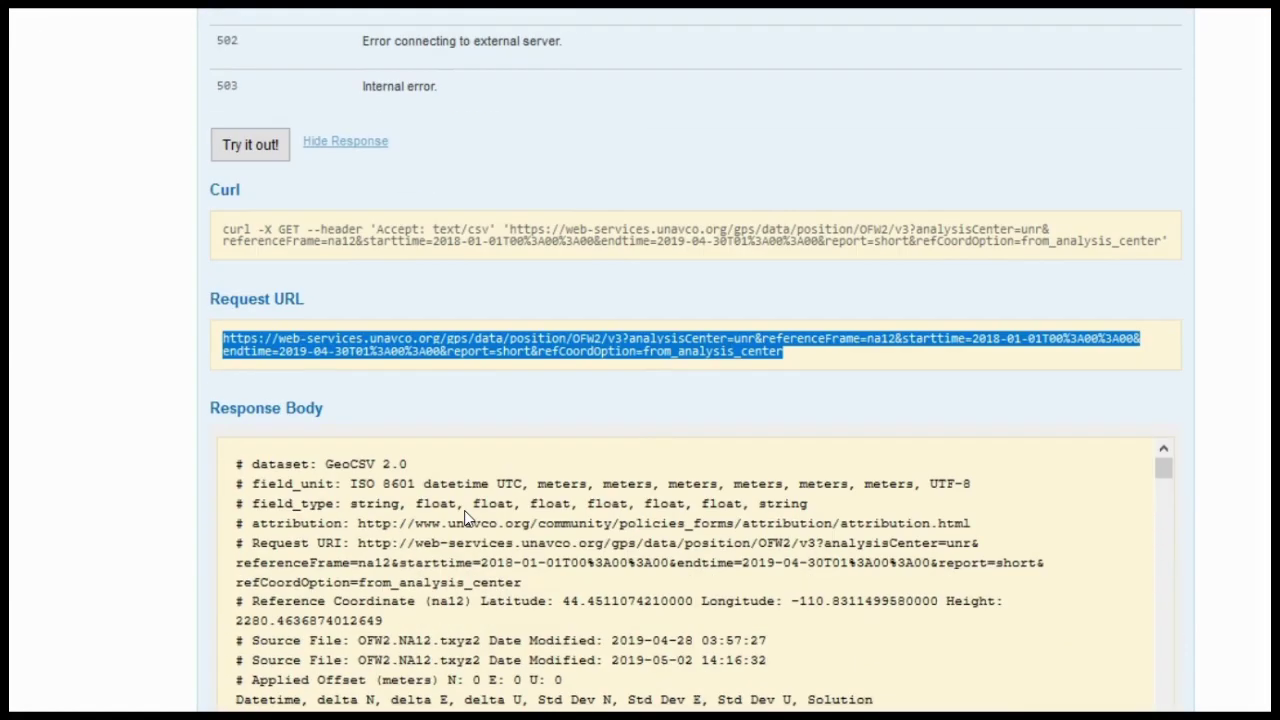
# Open the request URL in a new tab and save OFW2-unr-na12-gpos.csv, enabling automatic saving for such files.
pyautogui.rightClick(482, 342)
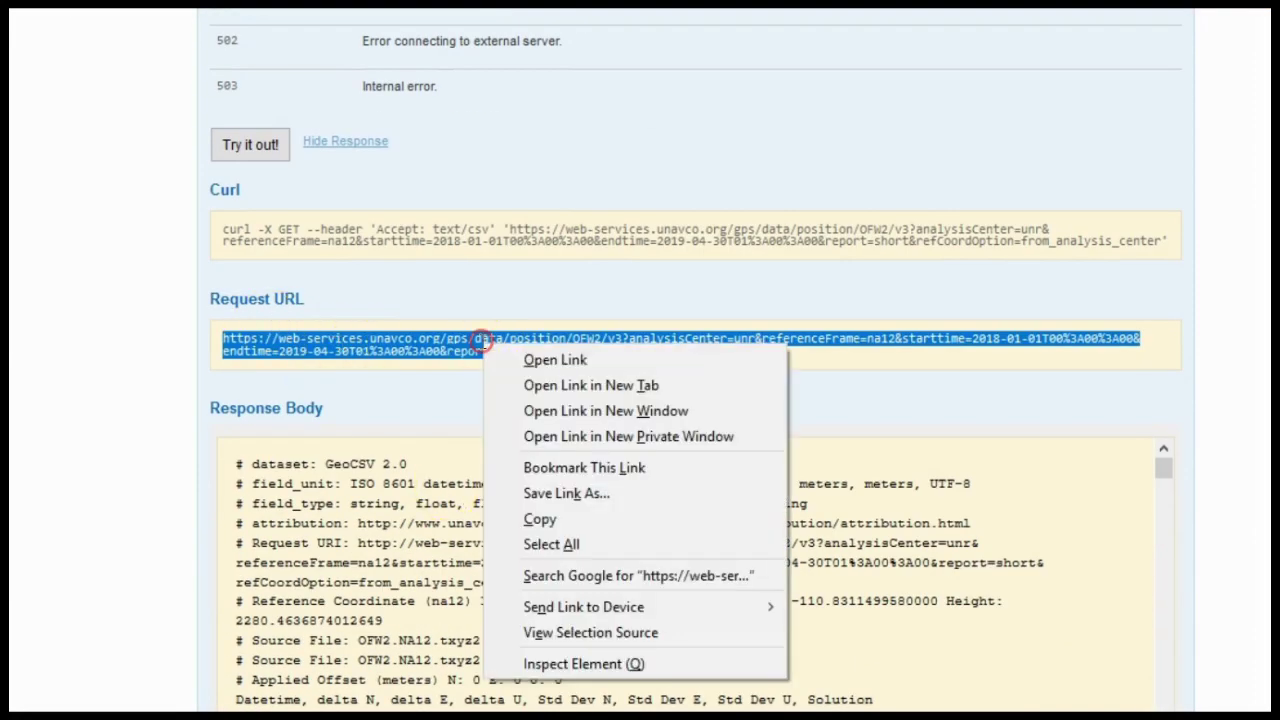
pyautogui.click(526, 388)
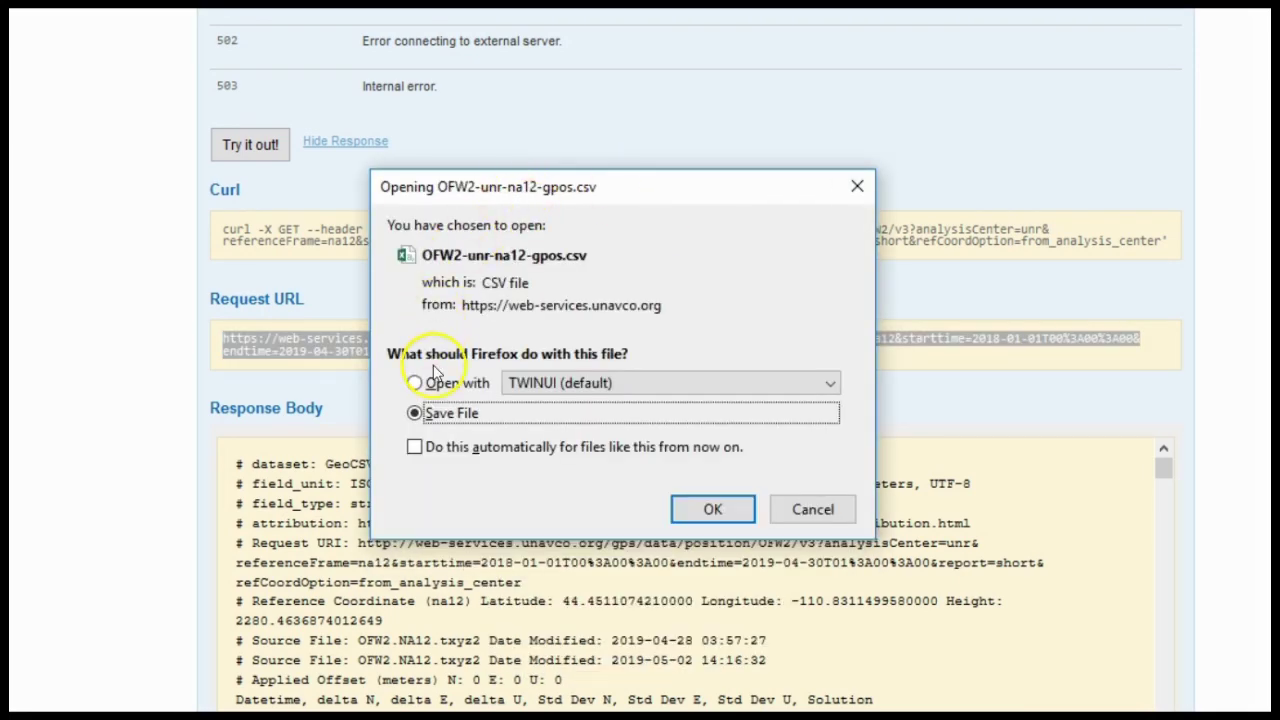
pyautogui.click(415, 448)
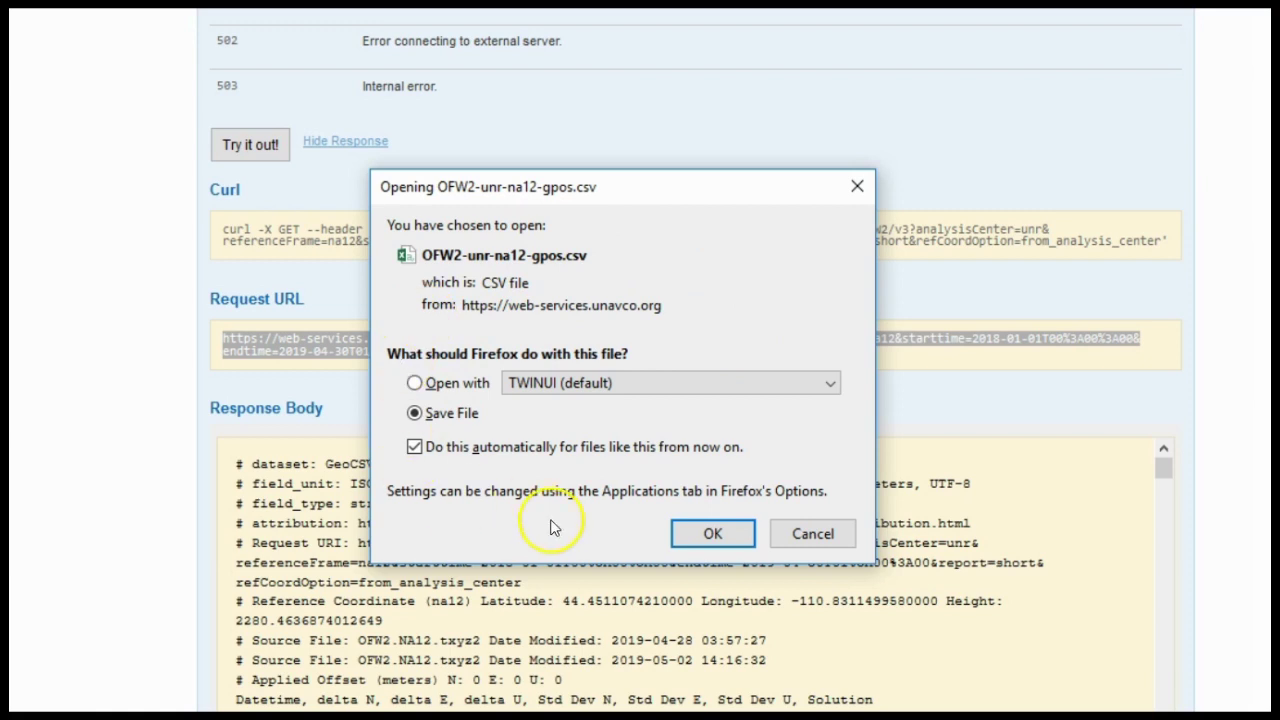
pyautogui.click(710, 534)
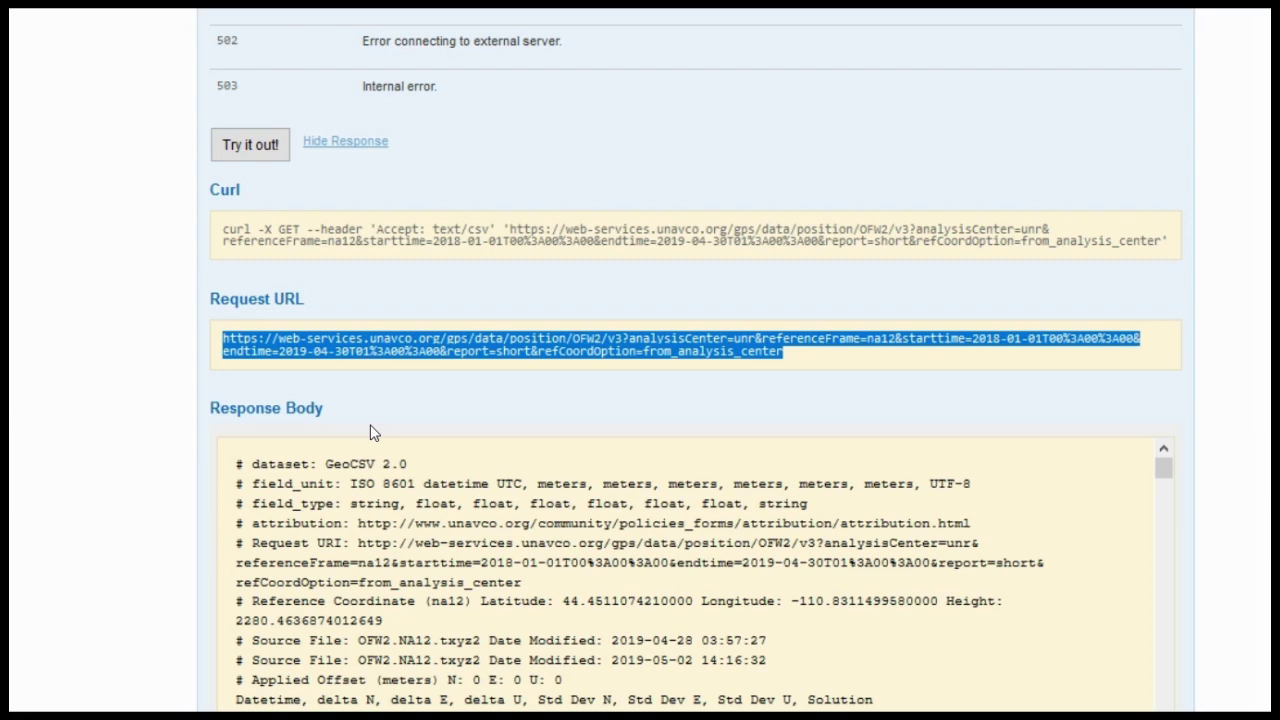
# Switch to the downloaded OFW2 CSV in Excel and examine the row 10 headers for the delta and standard deviation columns.
pyautogui.click(548, 716)
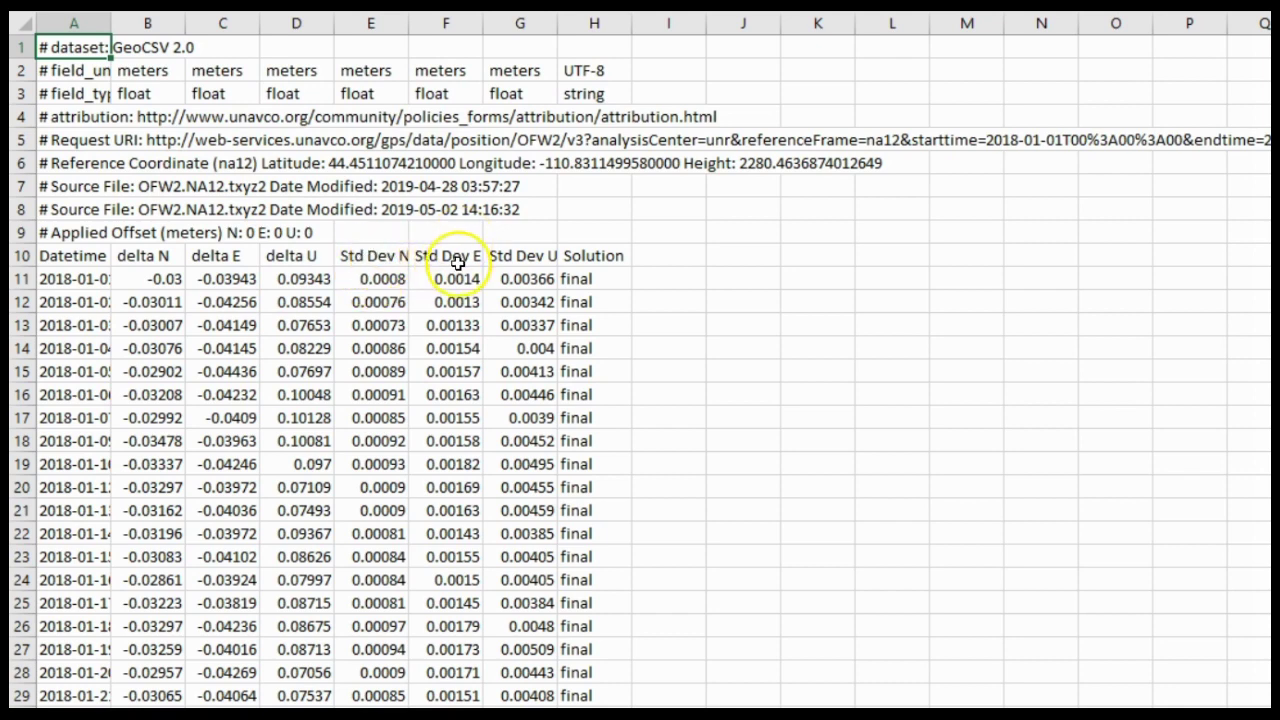
pyautogui.click(373, 255)
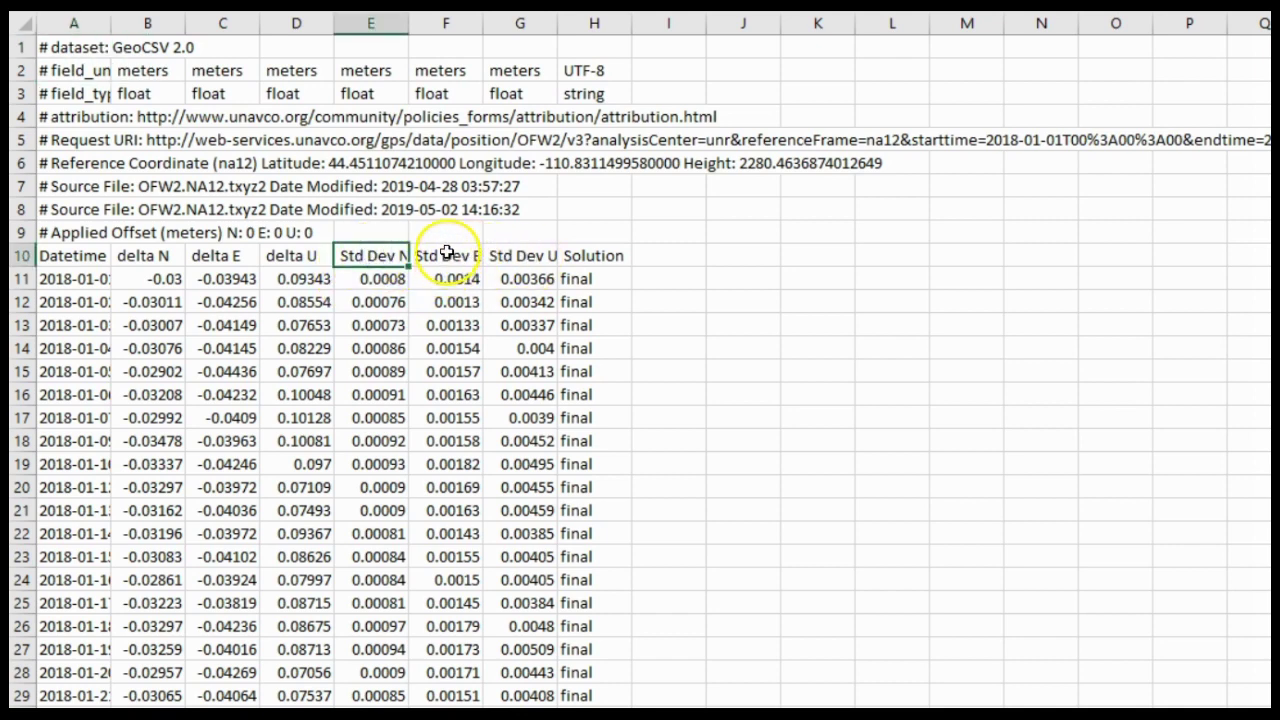
pyautogui.click(447, 254)
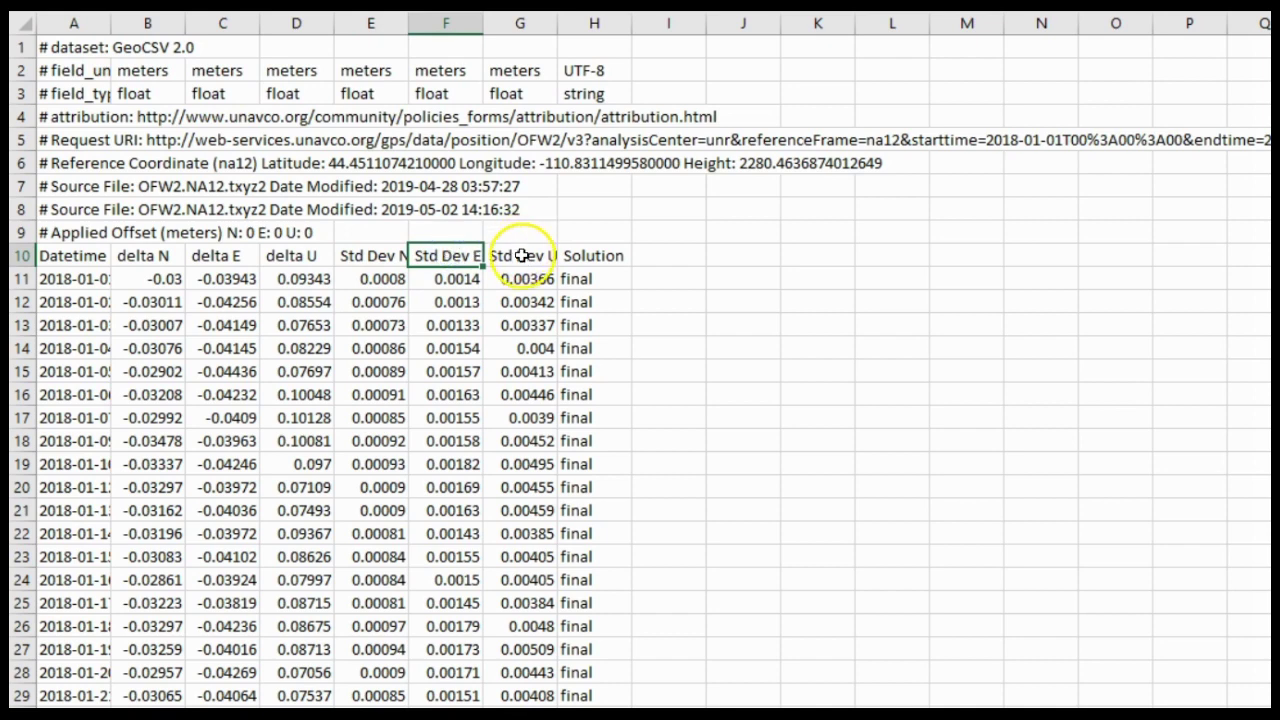
pyautogui.click(521, 256)
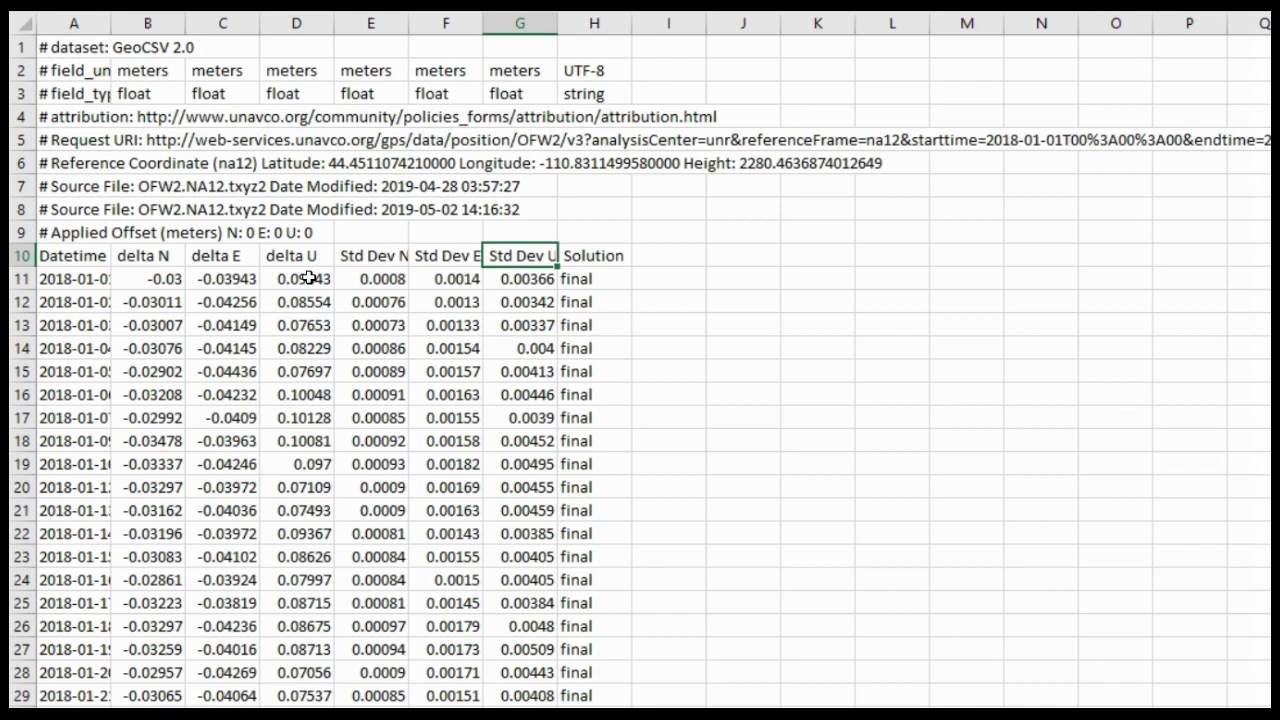
pyautogui.click(152, 256)
pyautogui.click(214, 256)
pyautogui.click(299, 258)
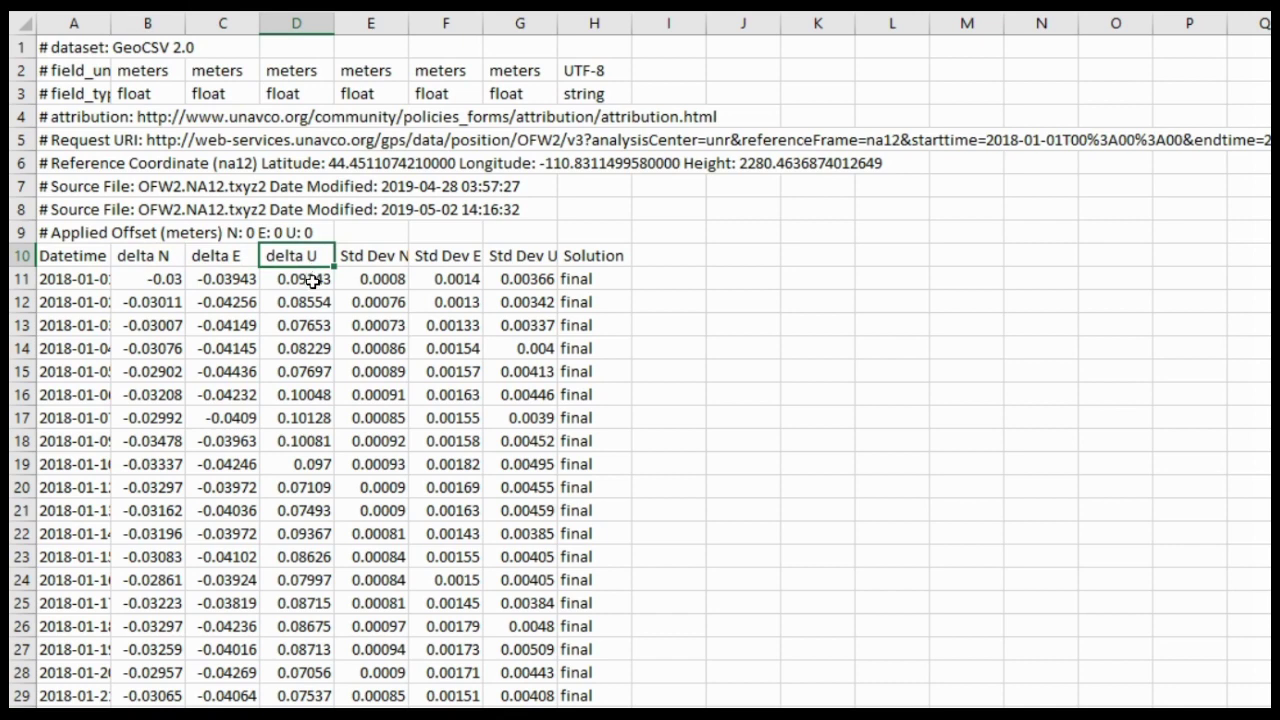
pyautogui.click(369, 258)
pyautogui.click(450, 256)
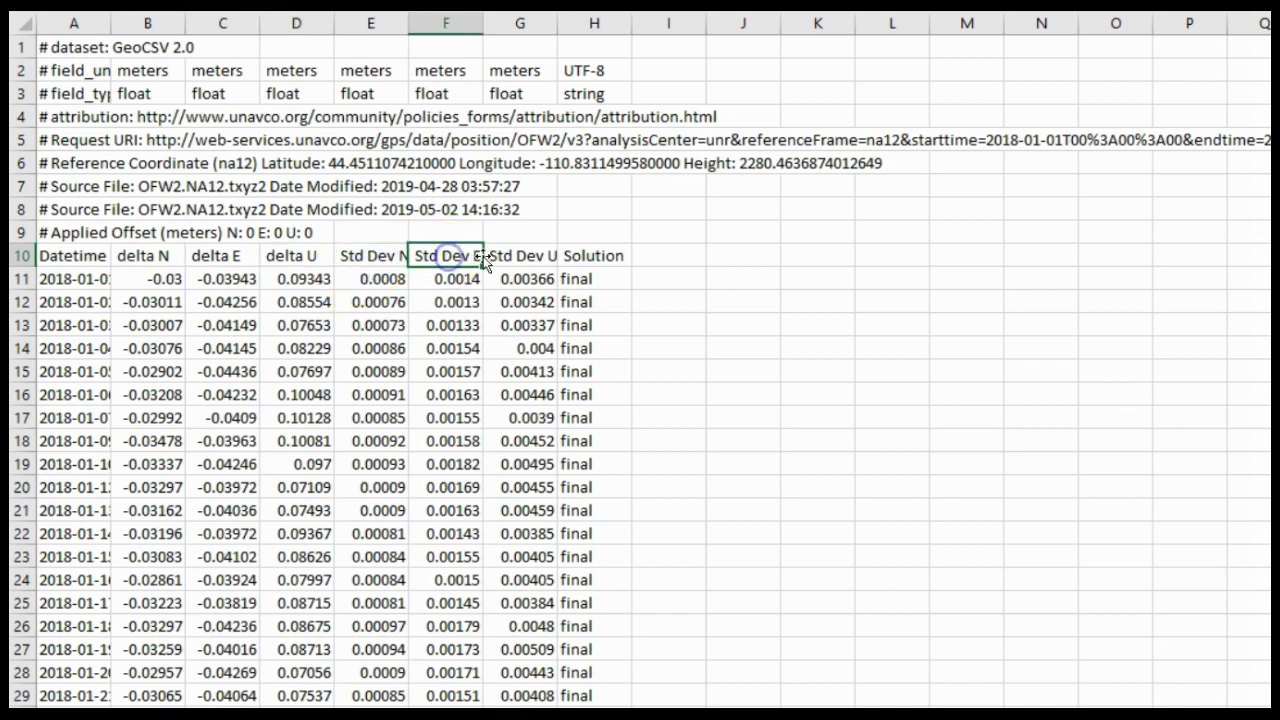
pyautogui.click(520, 257)
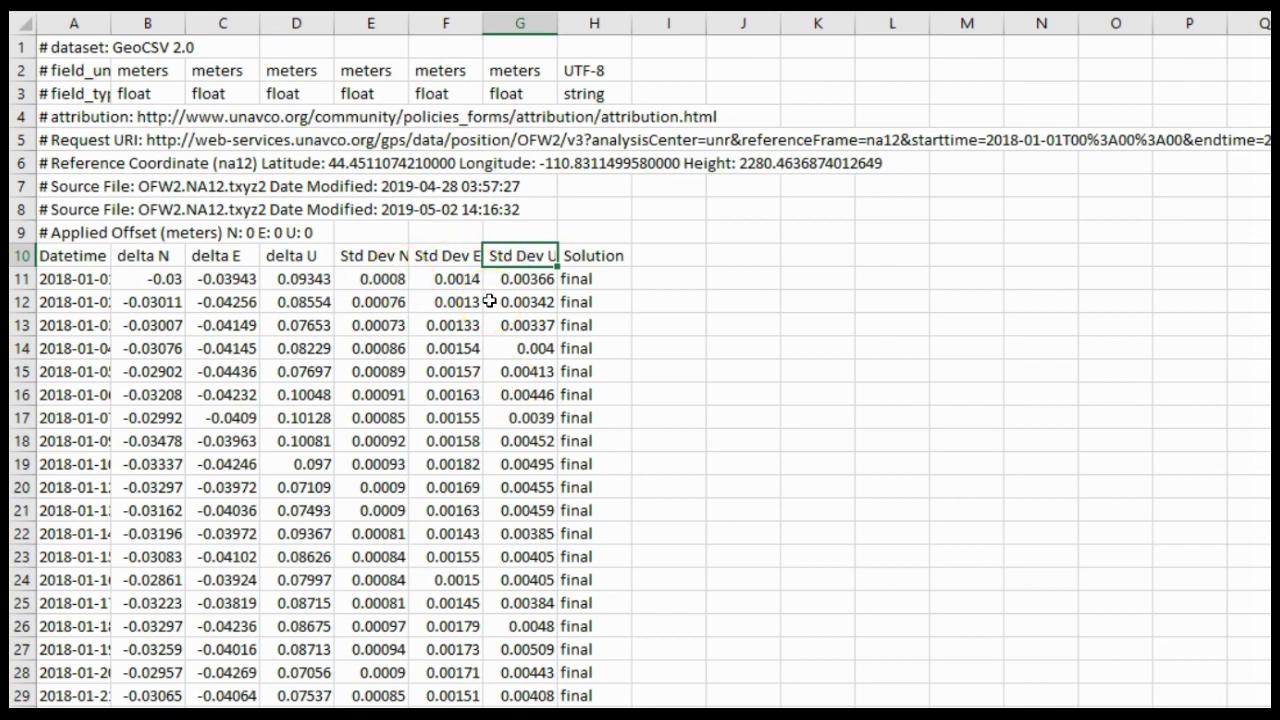
# Select all delta U values from D11 to D491 and check the selection down to the last rows.
pyautogui.click(303, 279)
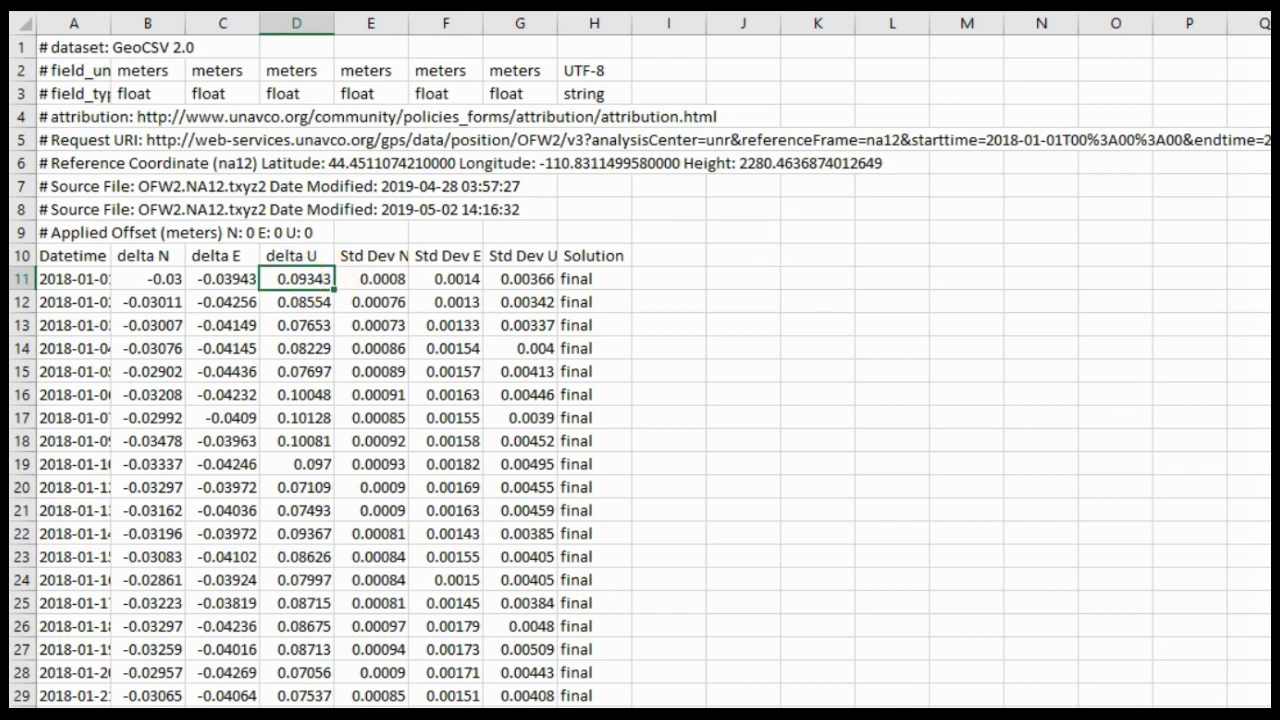
pyautogui.hotkey('ctrl', 'Down')
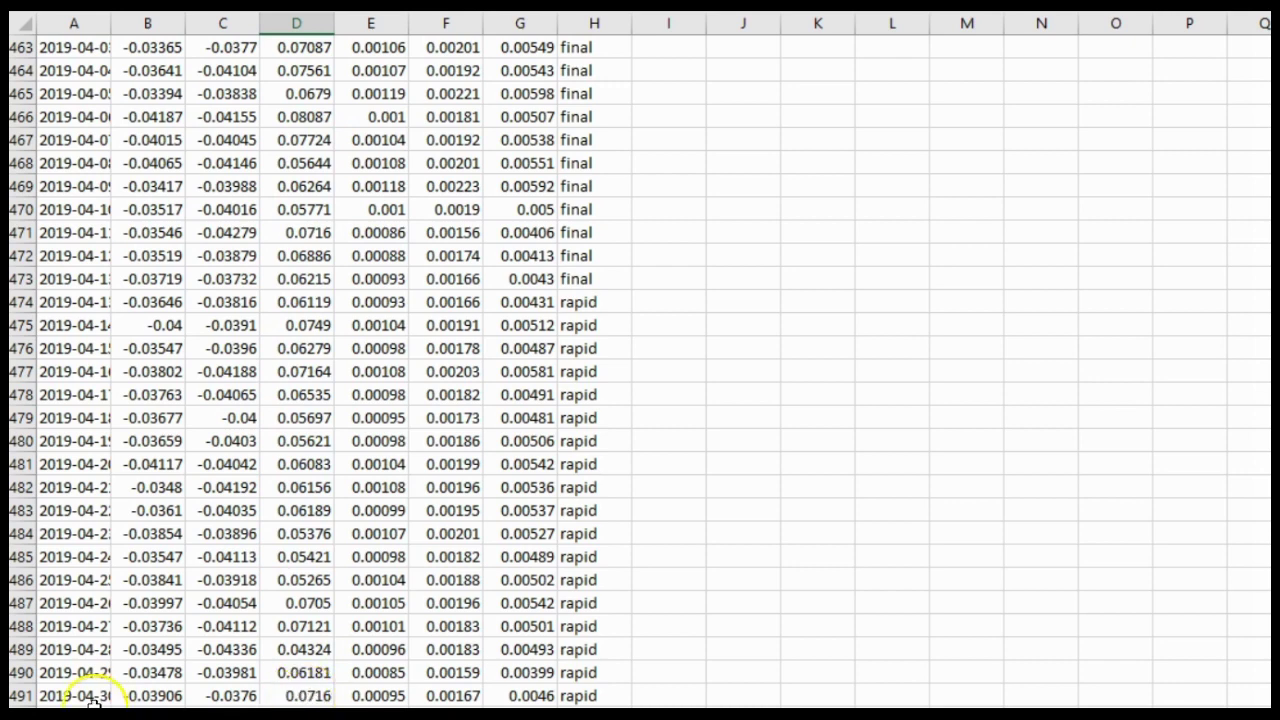
pyautogui.click(305, 695)
pyautogui.hotkey('ctrl', 'shift', 'Up')
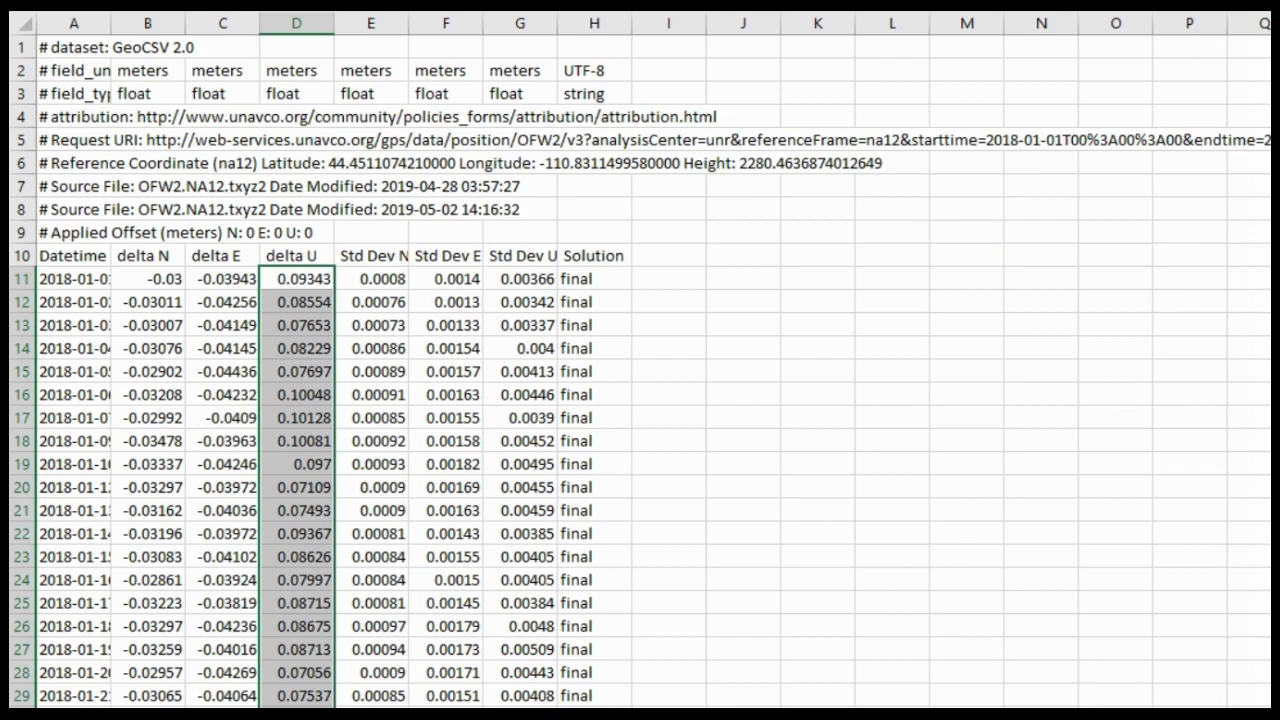
pyautogui.scroll(-1, 640, 400)
pyautogui.scroll(-20, 640, 360)
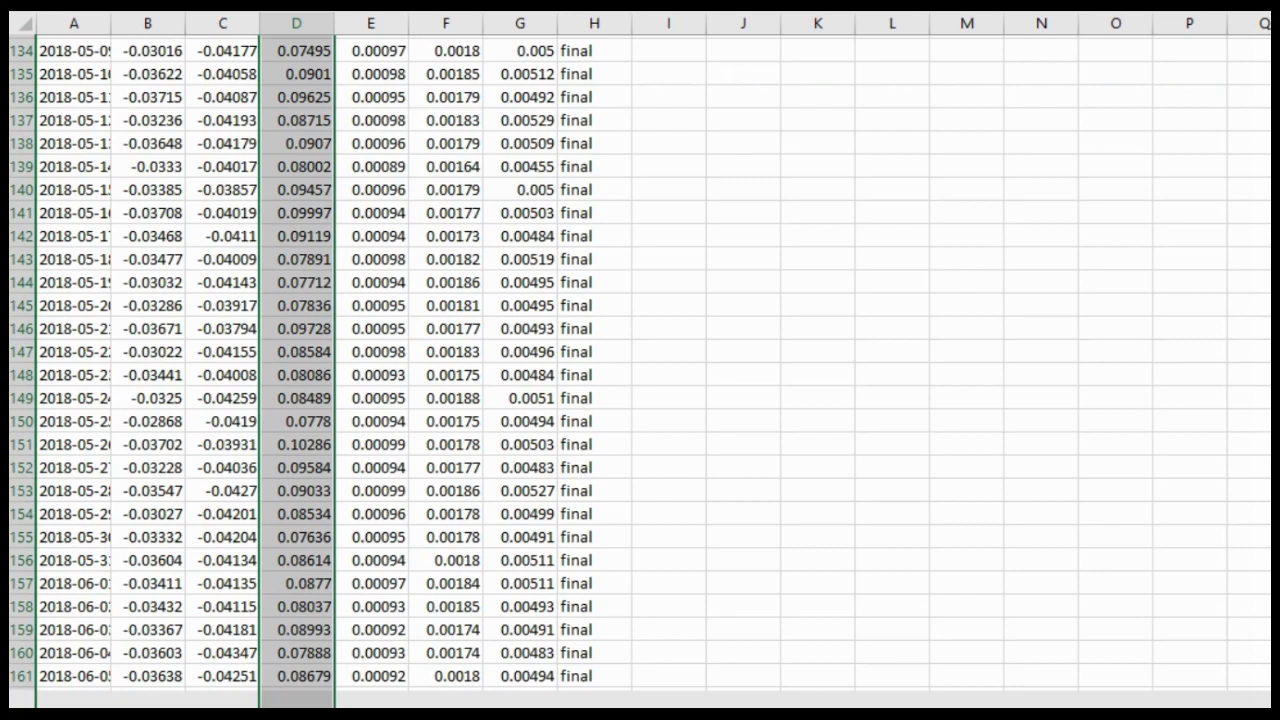
pyautogui.scroll(-20, 640, 360)
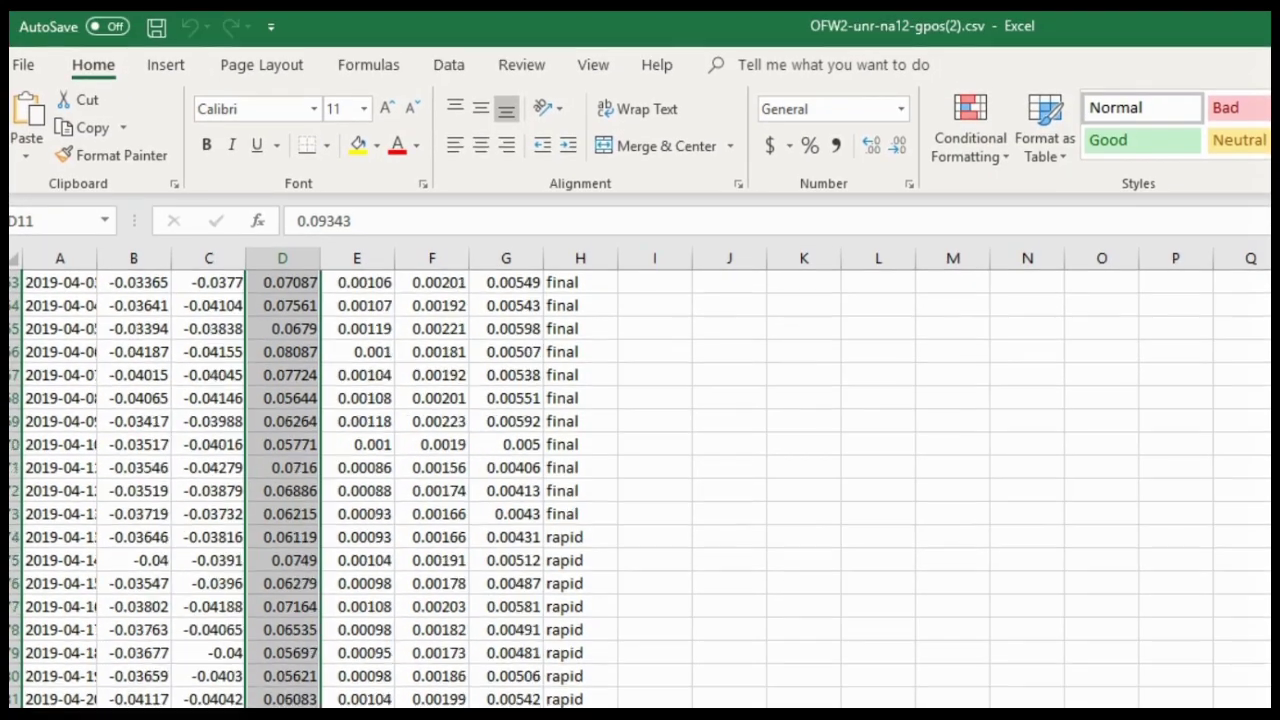
# Try to plot the selected delta U values as a 2-D line chart.
pyautogui.click(151, 70)
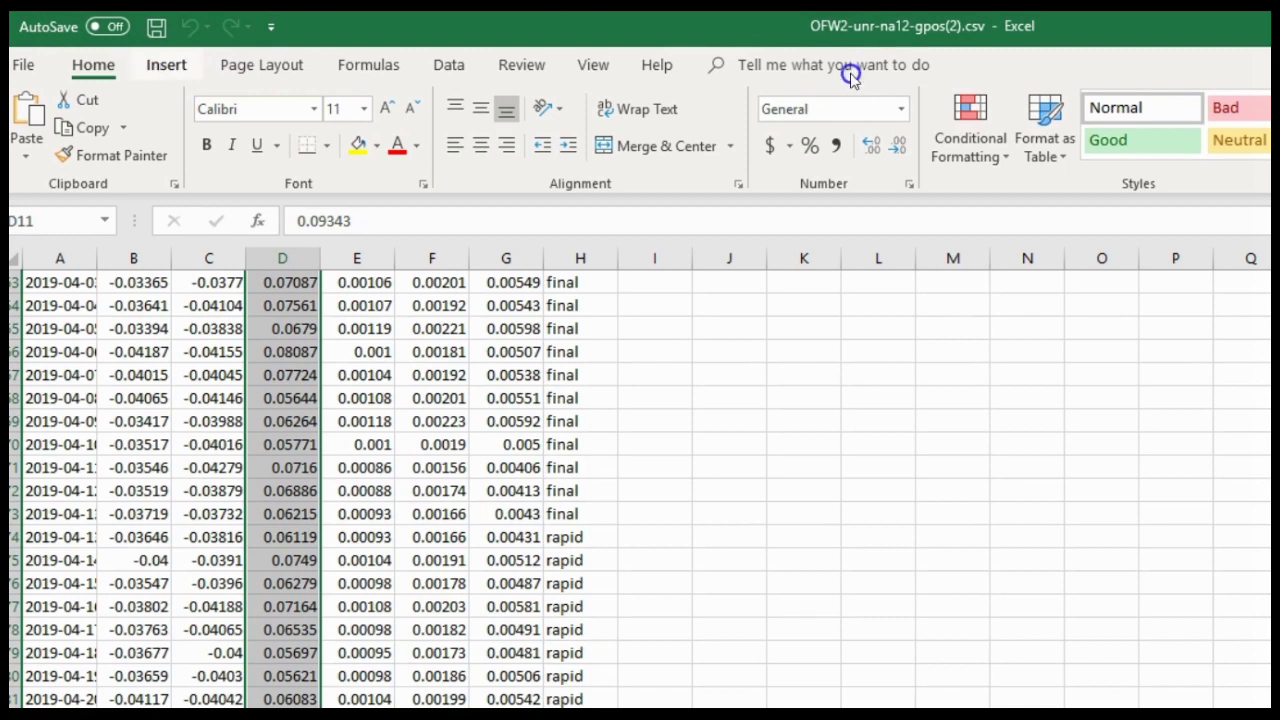
pyautogui.click(166, 62)
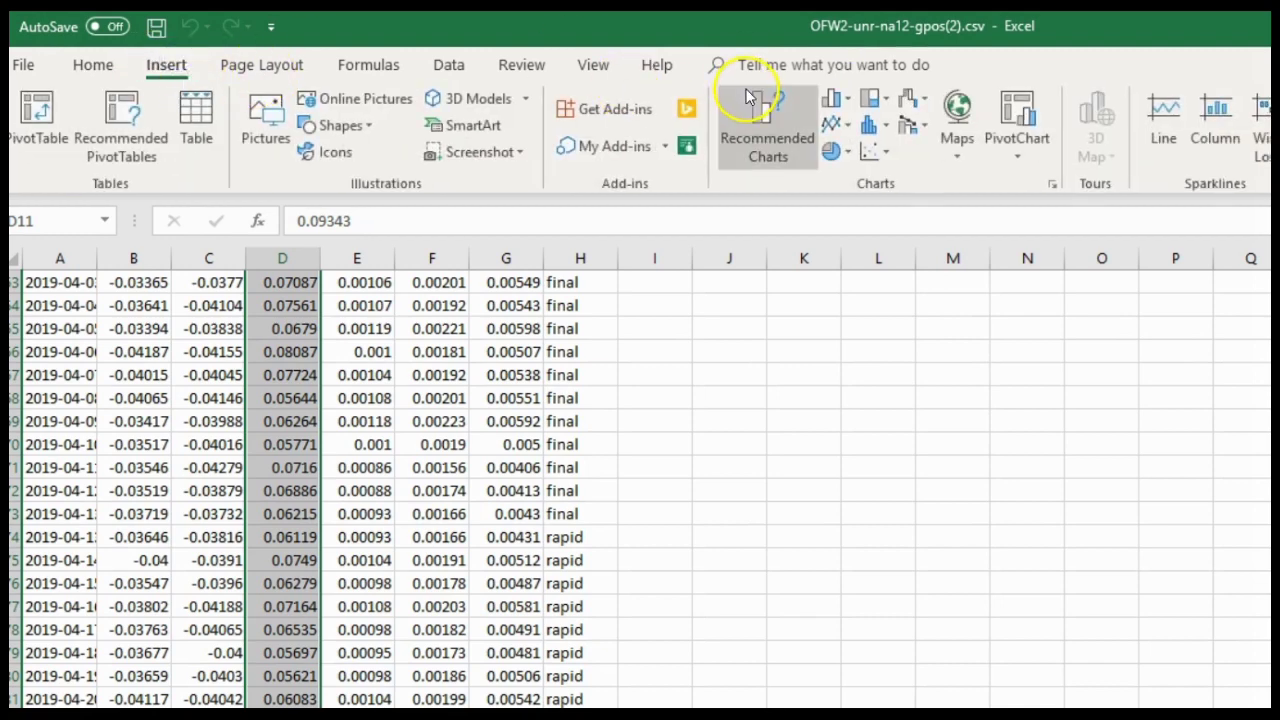
pyautogui.click(830, 128)
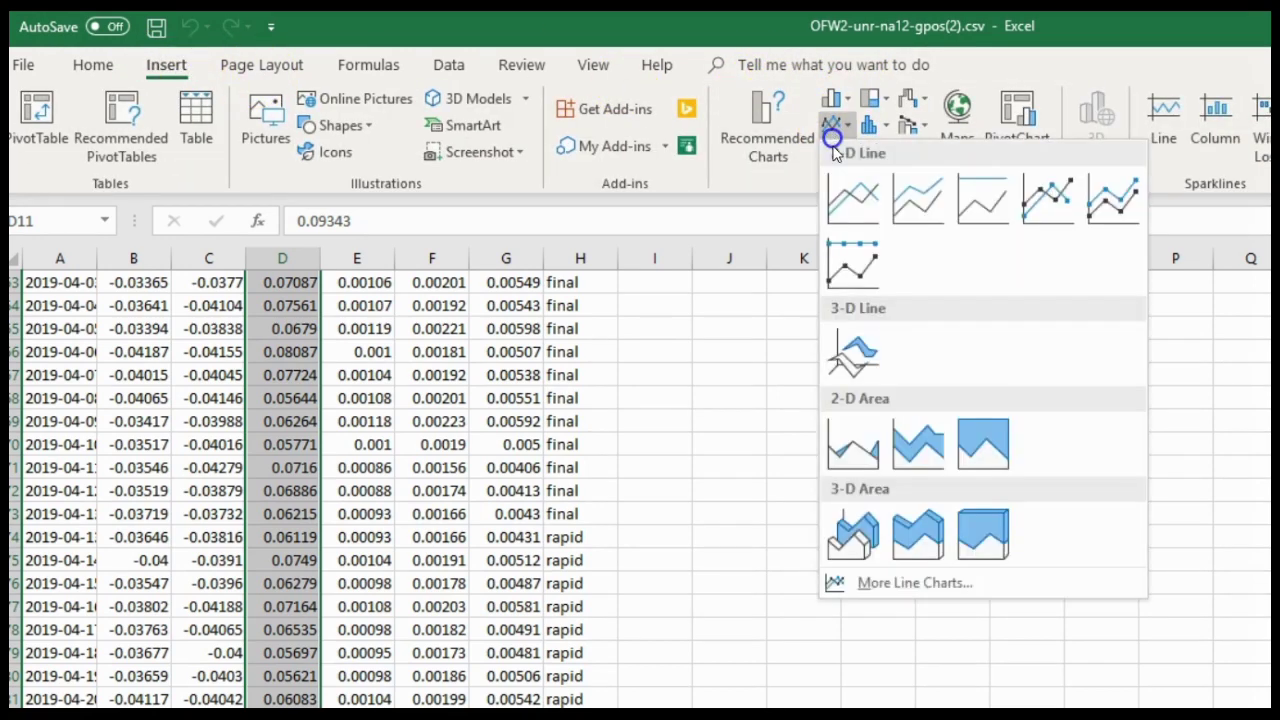
pyautogui.click(855, 213)
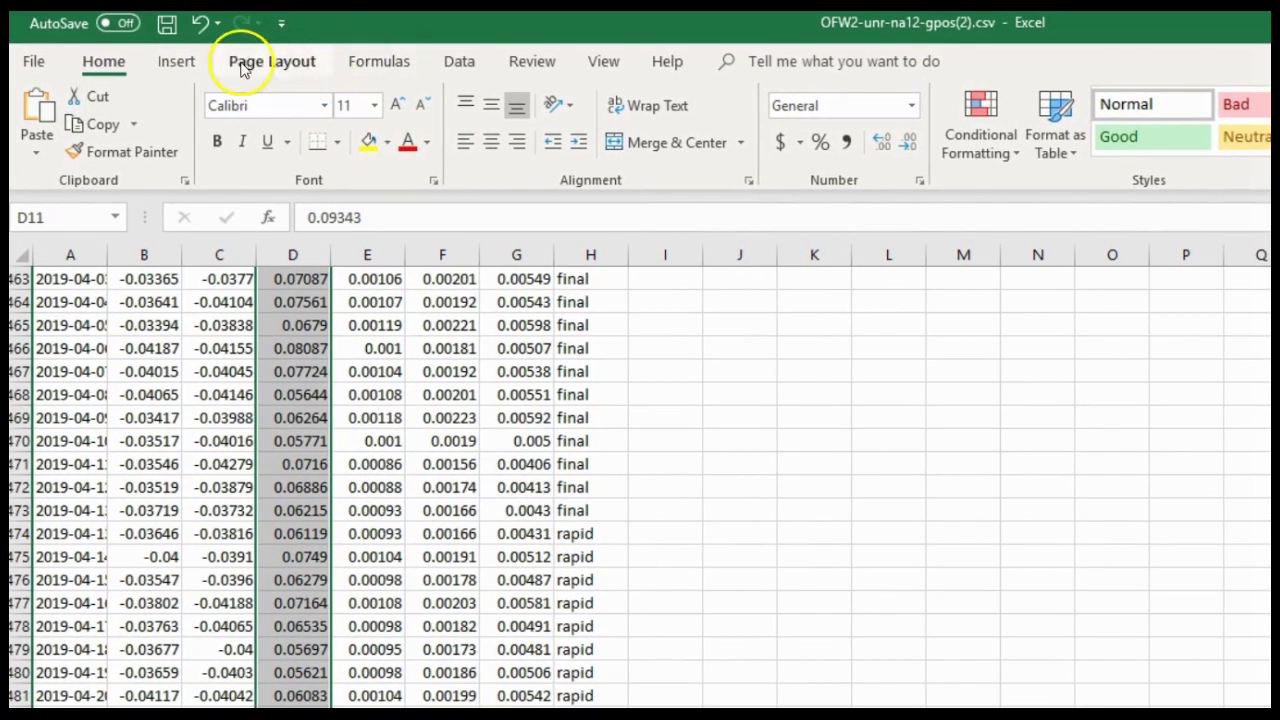
# Insert a markers-only scatter chart of the selected delta U values.
pyautogui.click(182, 55)
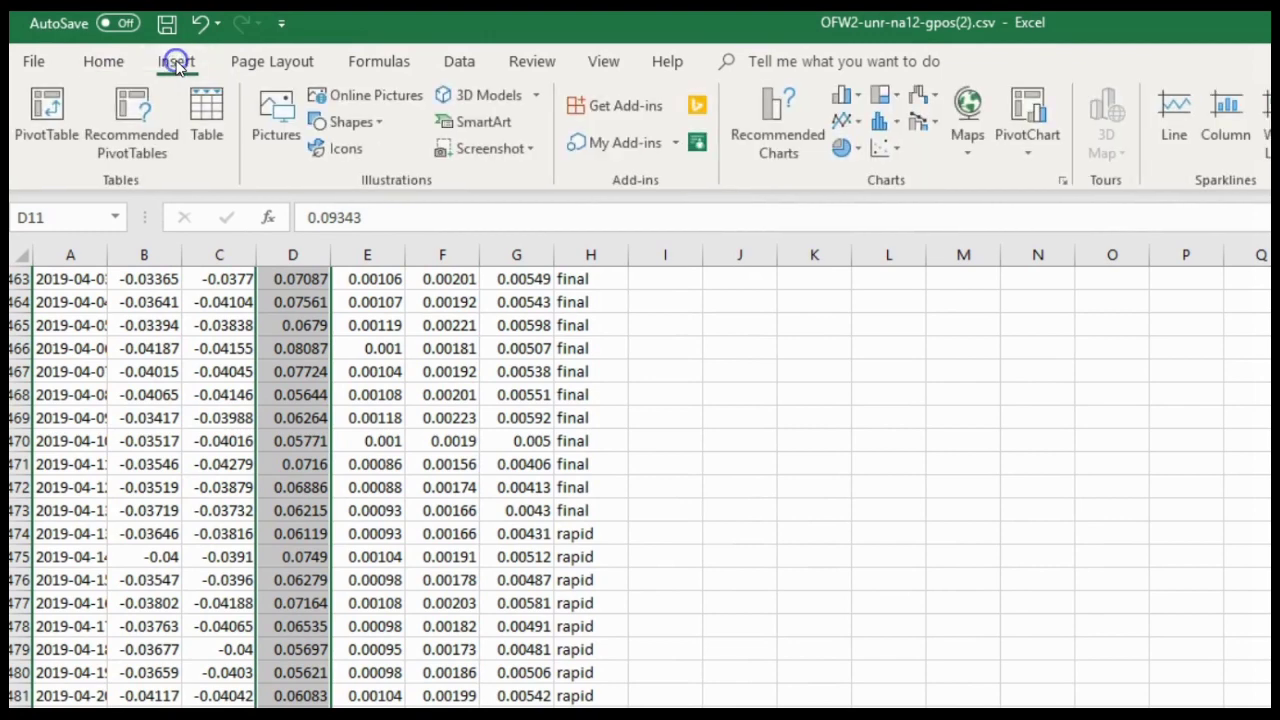
pyautogui.click(878, 150)
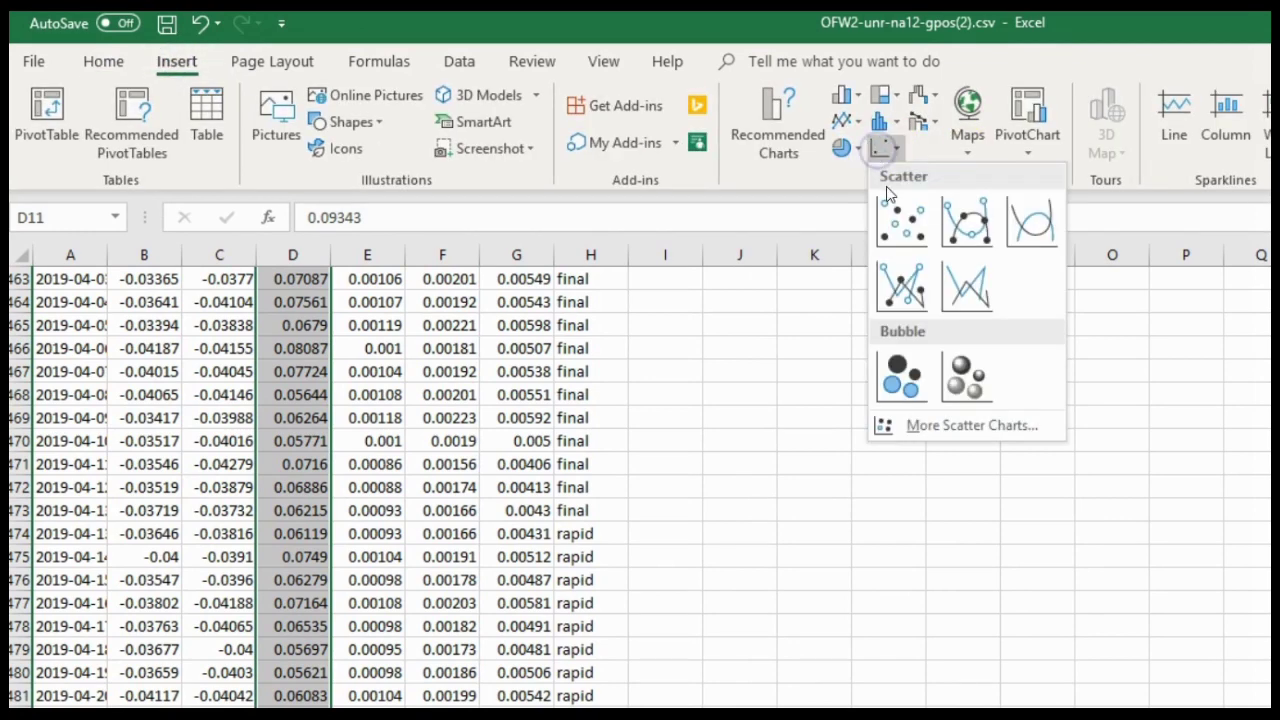
pyautogui.click(892, 220)
# Move the scatter chart over the data near row 463 and enlarge it to reach column P and row 490.
pyautogui.moveTo(1055, 463); pyautogui.dragTo(473, 314)
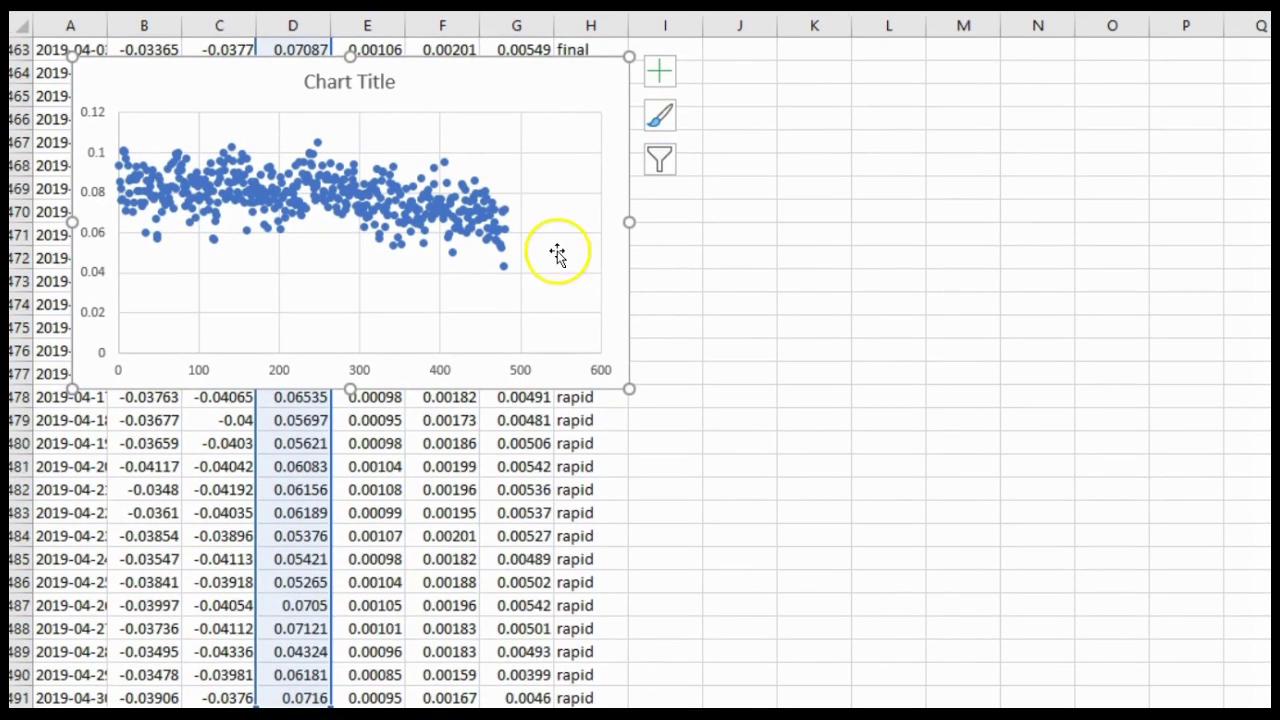
pyautogui.moveTo(466, 94); pyautogui.dragTo(449, 88)
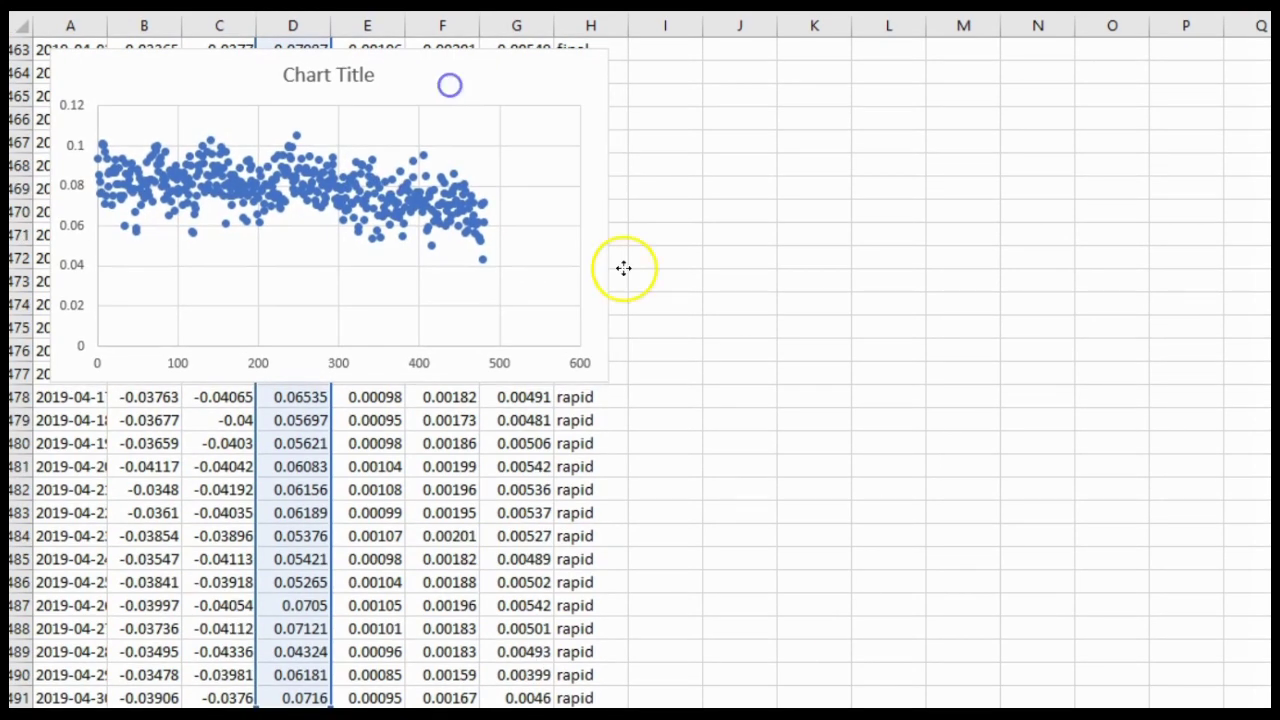
pyautogui.moveTo(607, 382); pyautogui.dragTo(1260, 690)
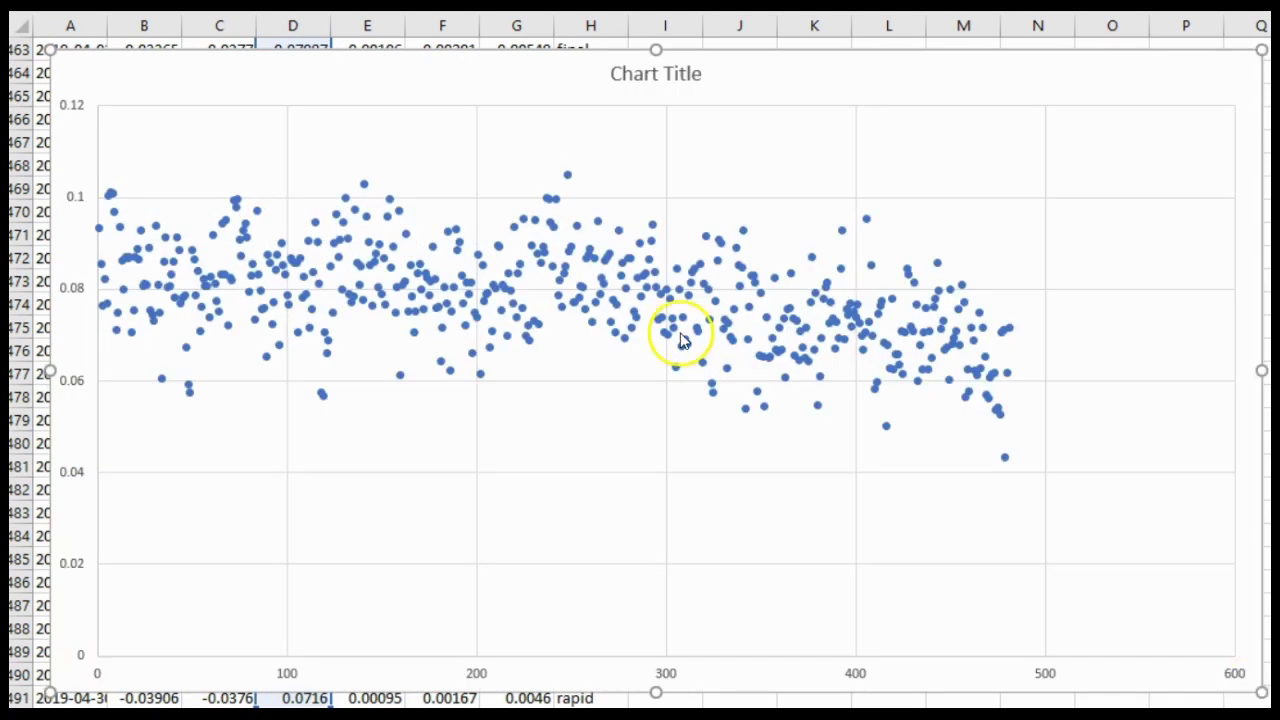
# Compare the scatter chart with the dated delta U rows, back to the column headers and the first record.
pyautogui.moveTo(183, 313)
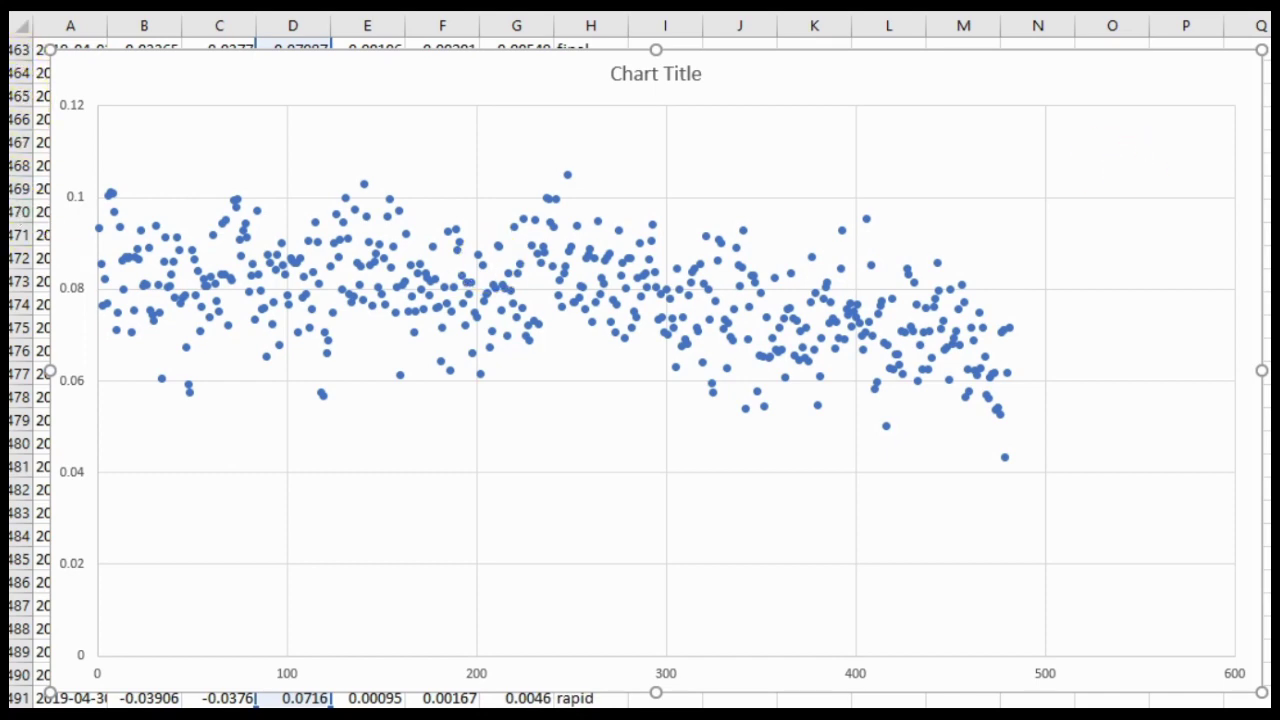
pyautogui.scroll(20, 640, 372)
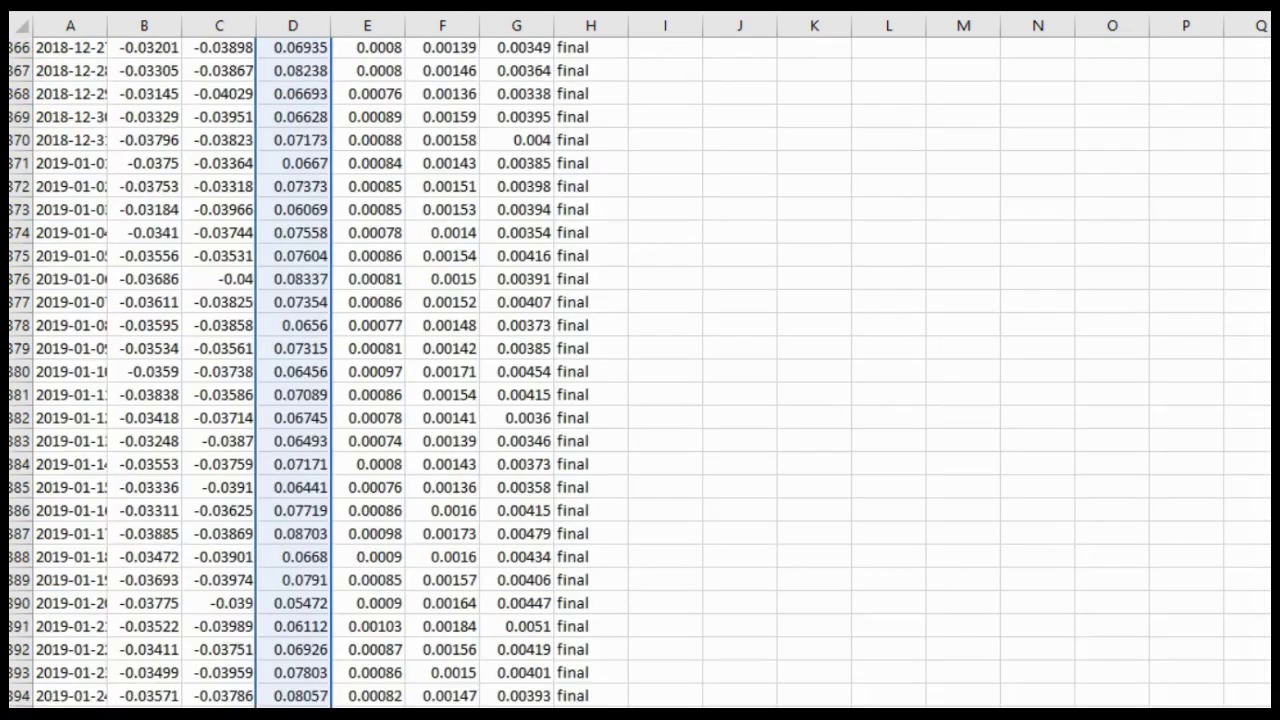
pyautogui.scroll(-6, 640, 372)
pyautogui.scroll(1, 586, 86)
pyautogui.scroll(-1, 586, 86)
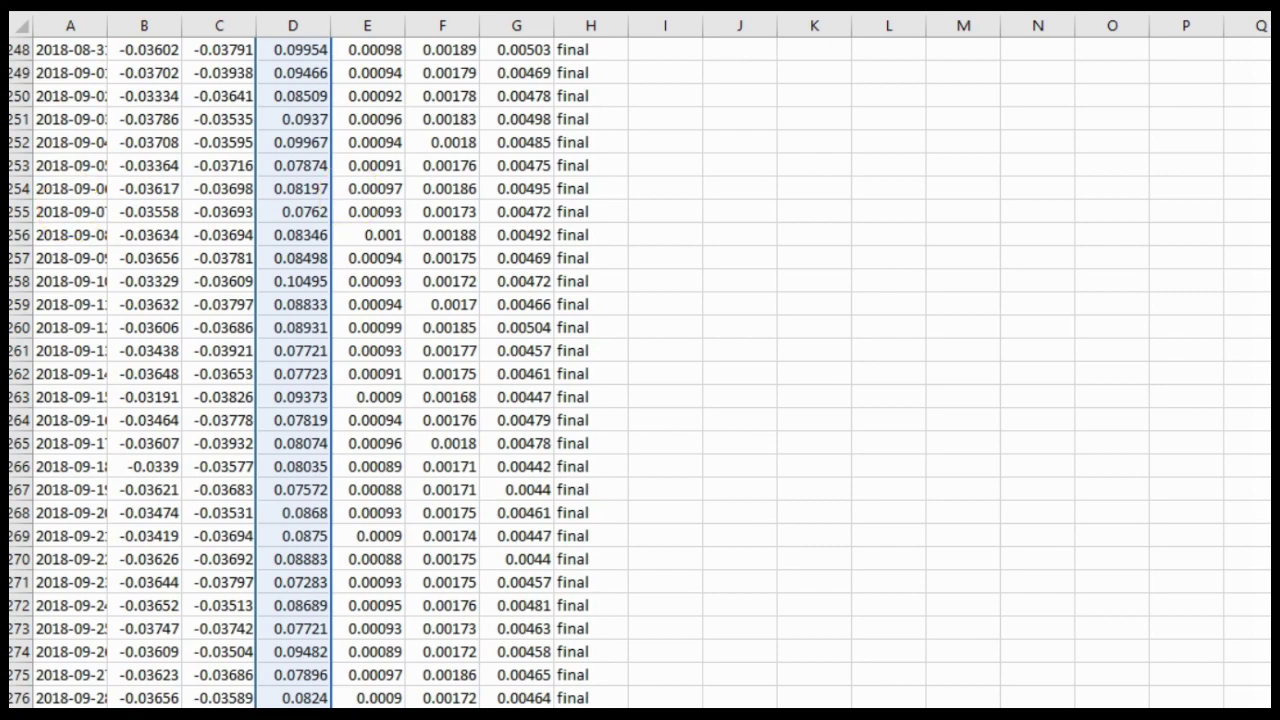
pyautogui.scroll(20, 640, 372)
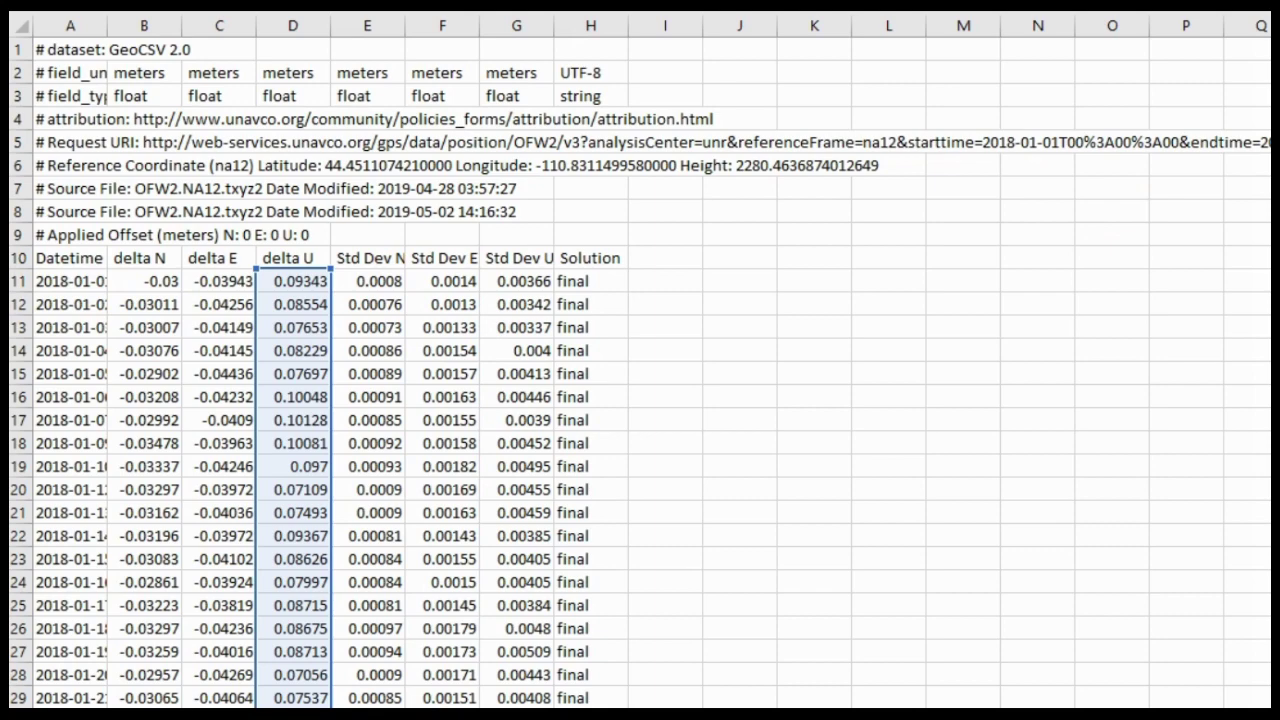
pyautogui.scroll(-20, 640, 372)
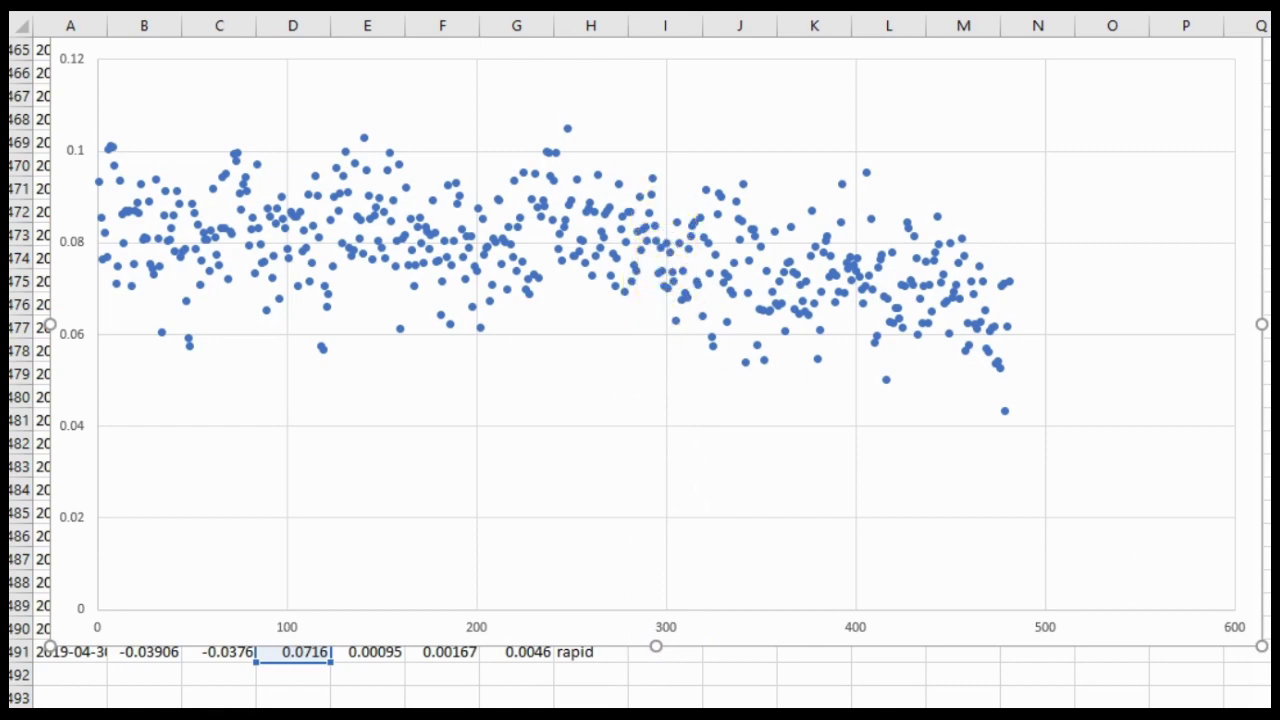
# Widen column A so the complete calendar dates can be read, and return to the scatter chart.
pyautogui.scroll(20, 640, 370)
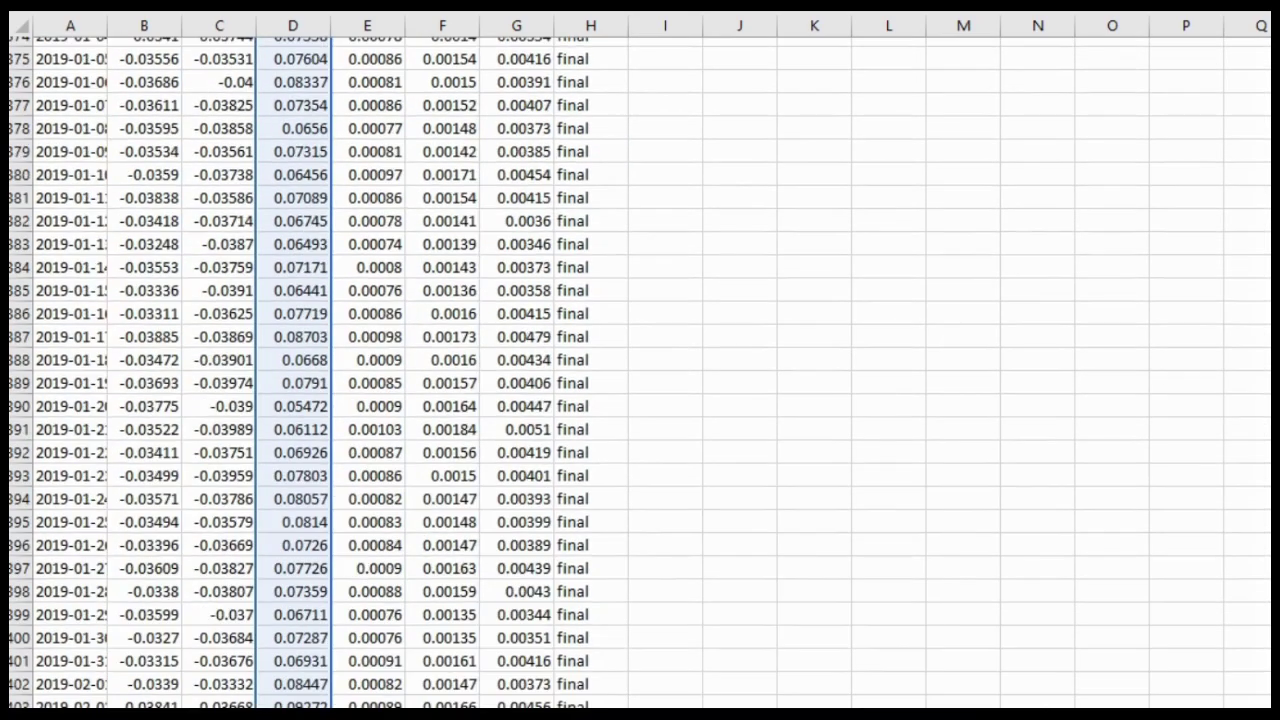
pyautogui.scroll(17, 640, 370)
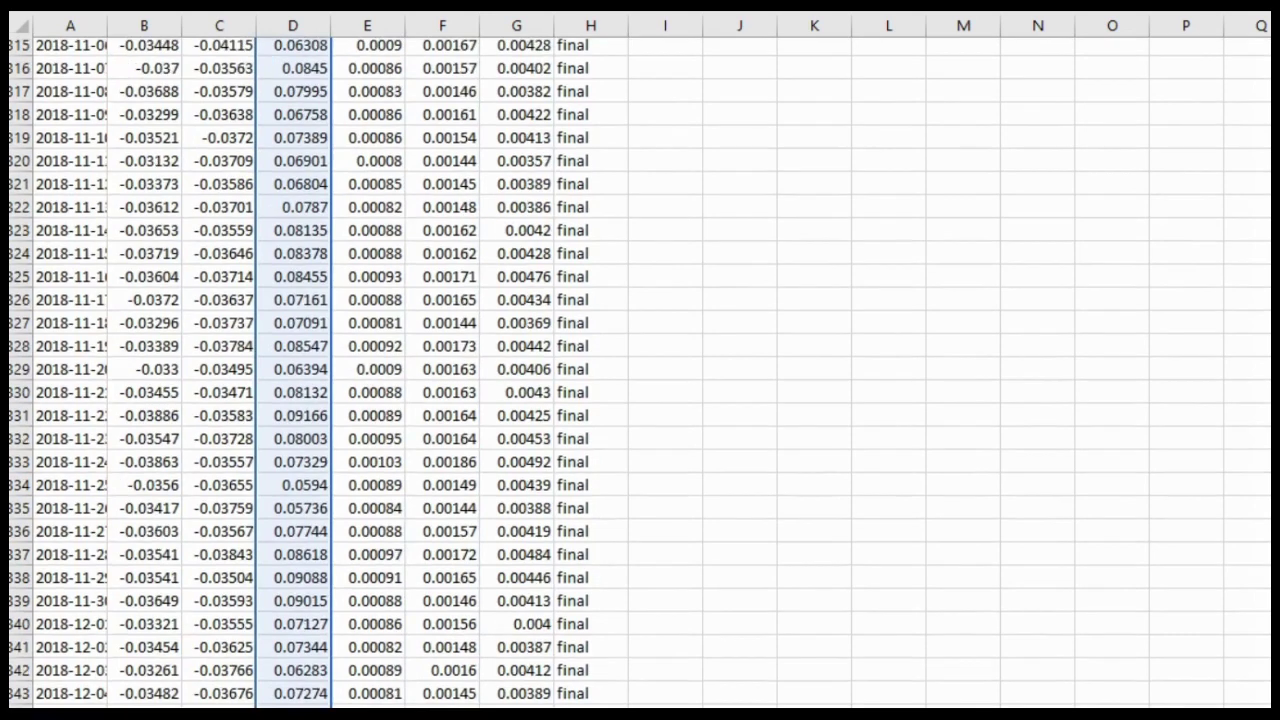
pyautogui.scroll(-1, 640, 370)
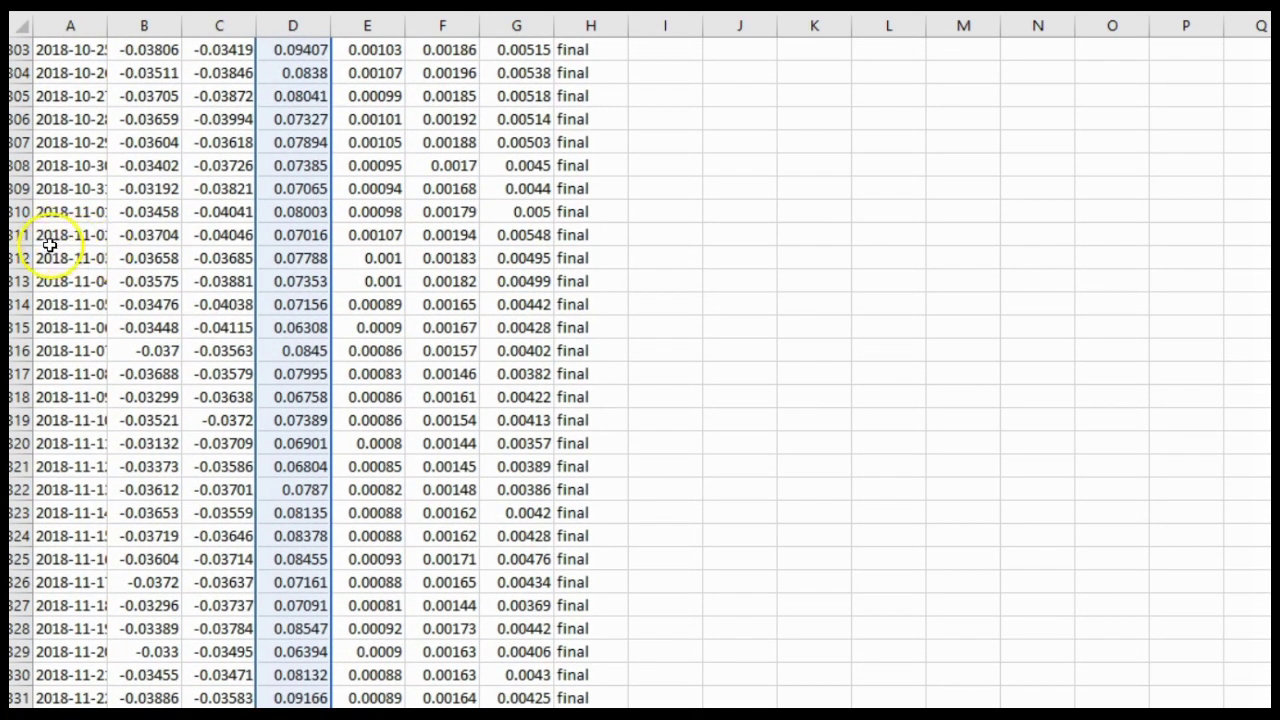
pyautogui.moveTo(110, 27); pyautogui.dragTo(122, 26)
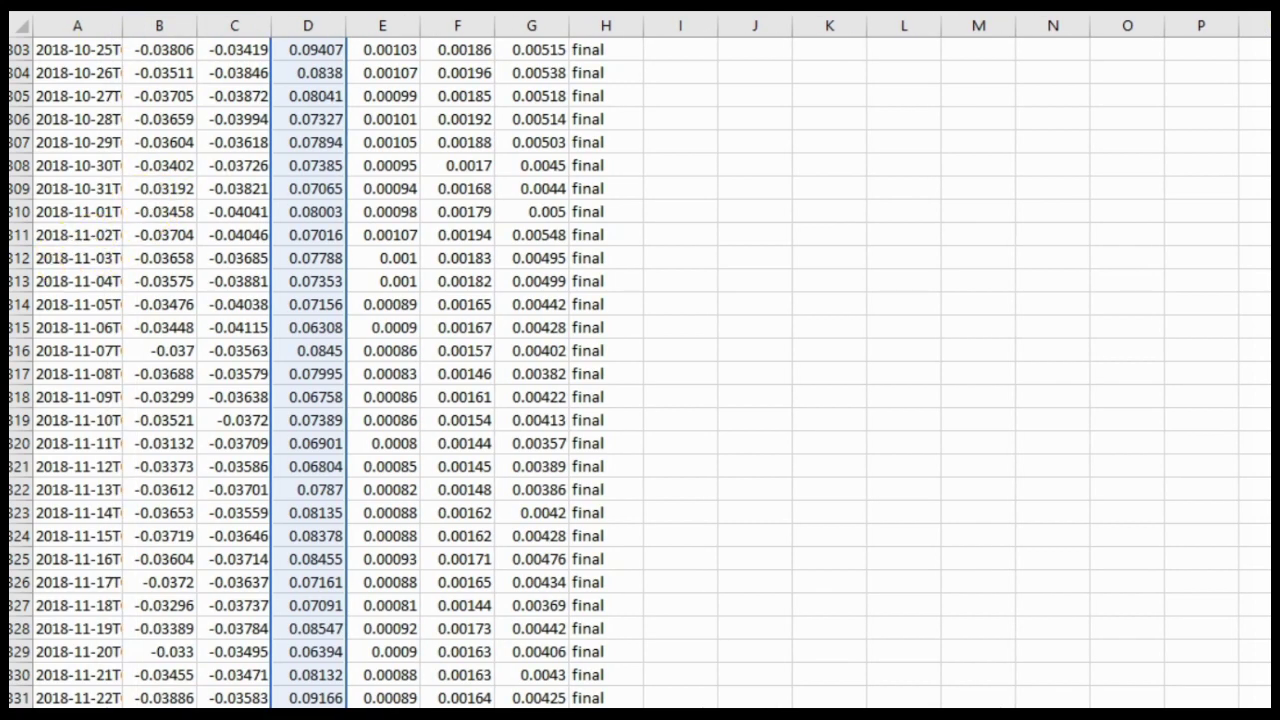
pyautogui.scroll(-20, 640, 370)
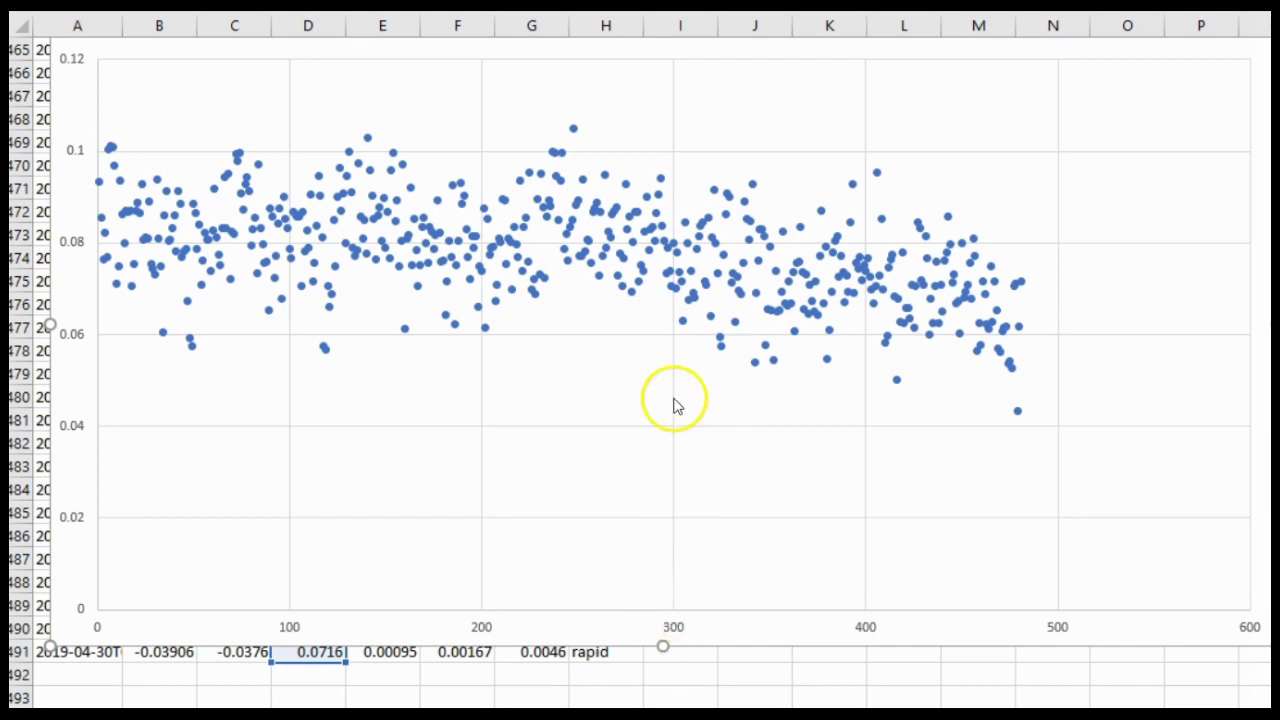
pyautogui.moveTo(668, 290)
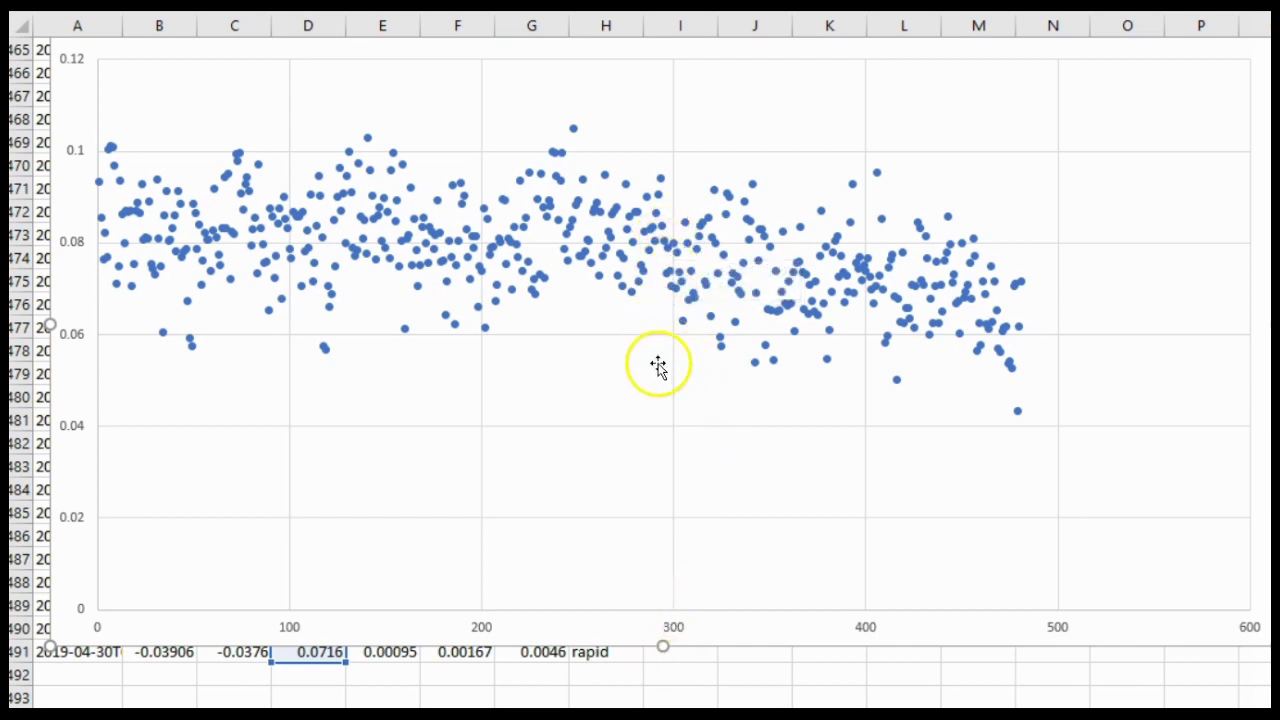